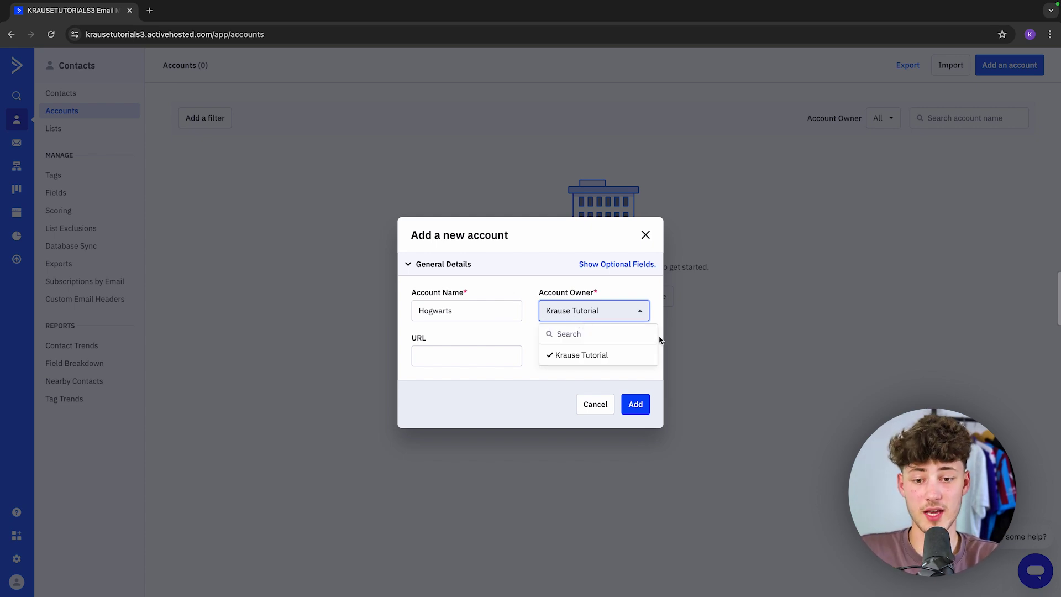
Keep the current account owner and show the optional fields for the new Hogwarts account.
{"action": "left_click", "coordinate": [516, 301]}
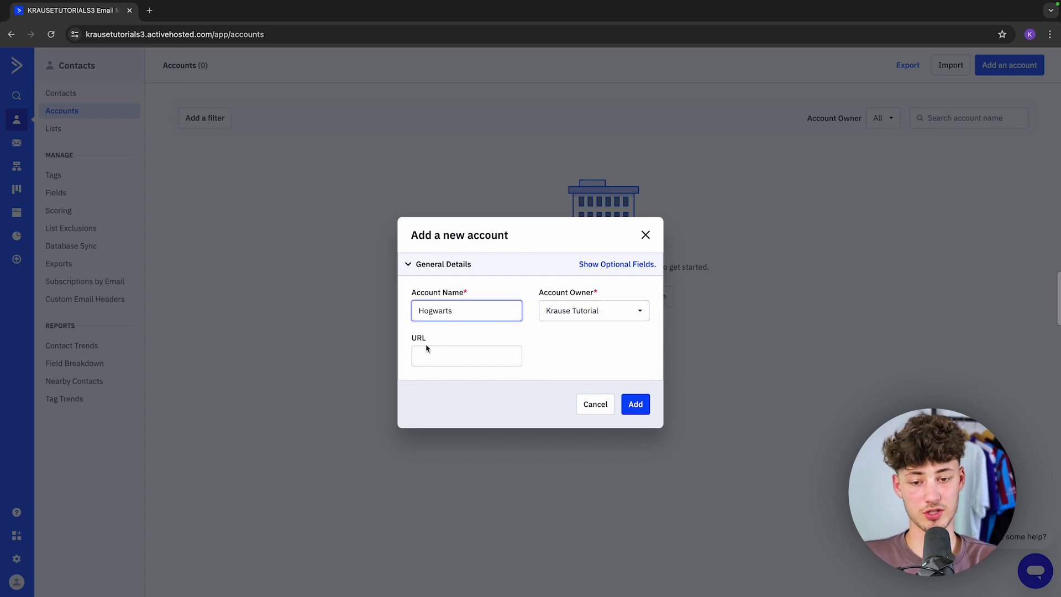
{"action": "left_click_drag", "start_coordinate": [412, 337], "coordinate": [448, 339]}
{"action": "left_click", "coordinate": [448, 339]}
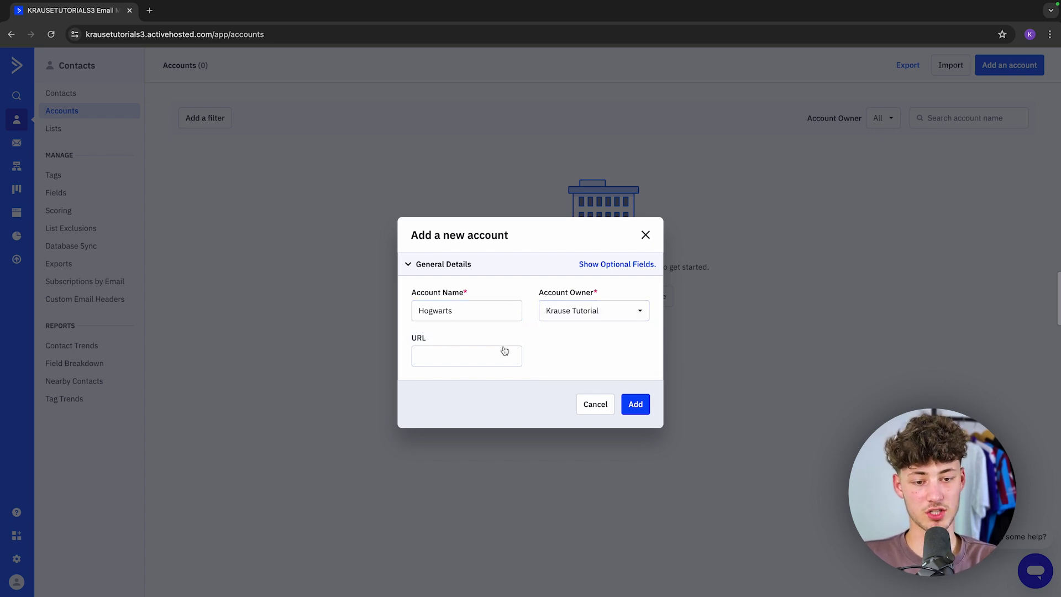
{"action": "left_click", "coordinate": [615, 264]}
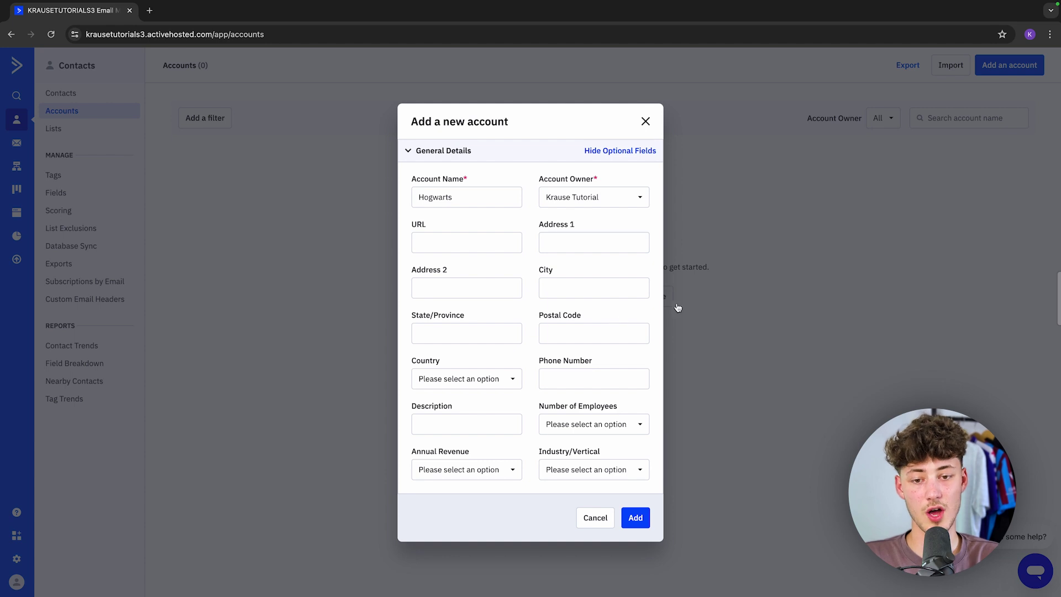
Look through the optional account fields, leave them empty, and add the Hogwarts account.
{"action": "left_click_drag", "start_coordinate": [413, 273], "coordinate": [449, 272]}
{"action": "double_click", "coordinate": [546, 271]}
{"action": "triple_click", "coordinate": [554, 319]}
{"action": "left_click", "coordinate": [607, 356]}
{"action": "left_click_drag", "start_coordinate": [412, 361], "coordinate": [441, 362]}
{"action": "left_click_drag", "start_coordinate": [413, 407], "coordinate": [454, 408]}
{"action": "left_click_drag", "start_coordinate": [535, 407], "coordinate": [652, 408]}
{"action": "left_click", "coordinate": [471, 451]}
{"action": "left_click", "coordinate": [635, 518]}
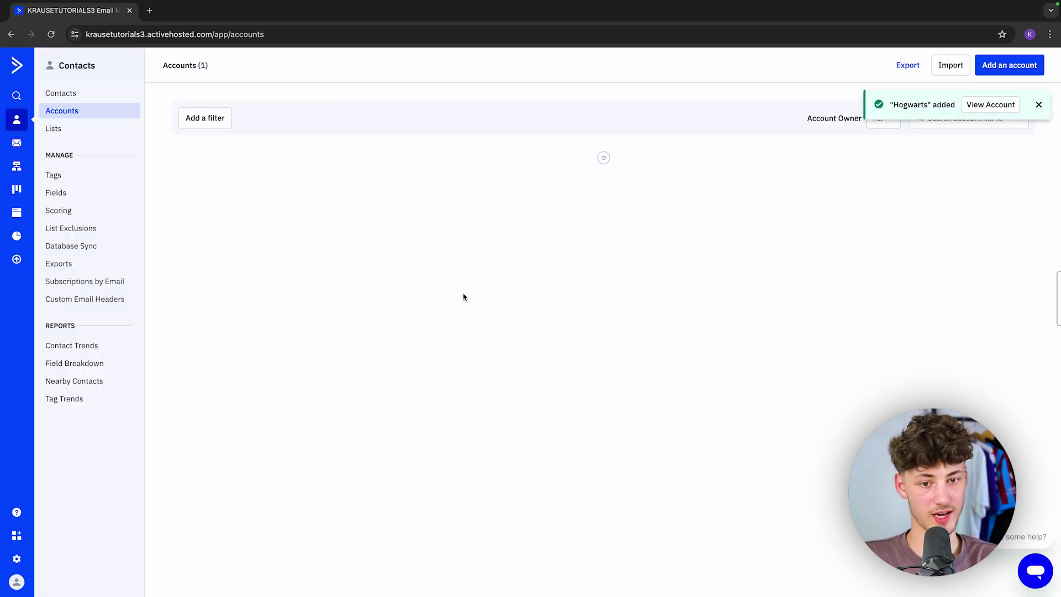
Open the Hogwarts account and examine its general details, contacts, deals and recent activity.
{"action": "left_click", "coordinate": [249, 176]}
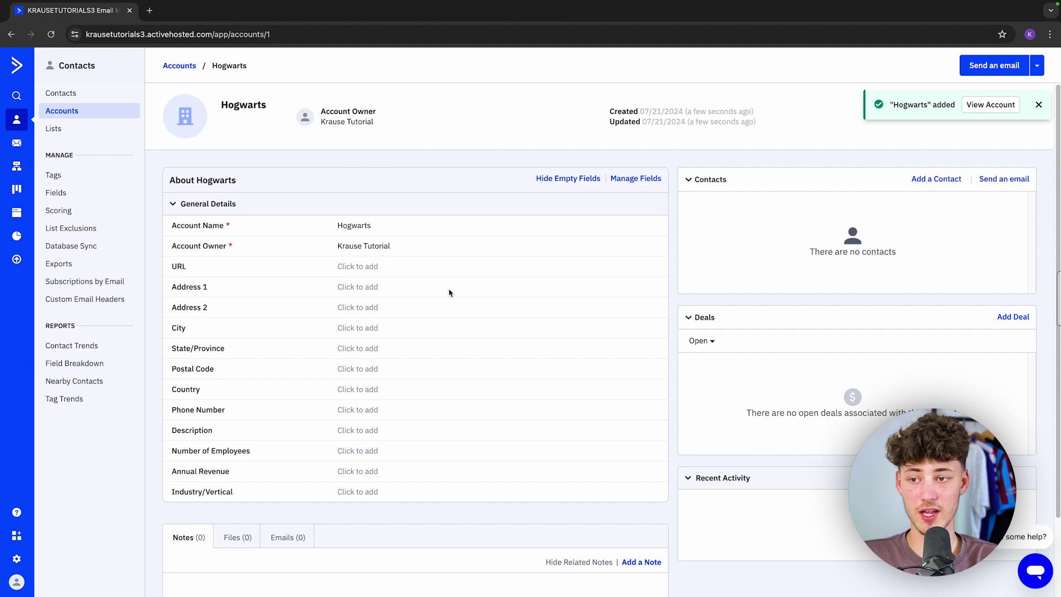
{"action": "left_click", "coordinate": [1039, 103]}
{"action": "scroll", "coordinate": [791, 227], "scroll_direction": "down", "scroll_amount": 2}
{"action": "scroll", "coordinate": [792, 238], "scroll_direction": "up", "scroll_amount": 2}
{"action": "scroll", "coordinate": [793, 235], "scroll_direction": "down", "scroll_amount": 2}
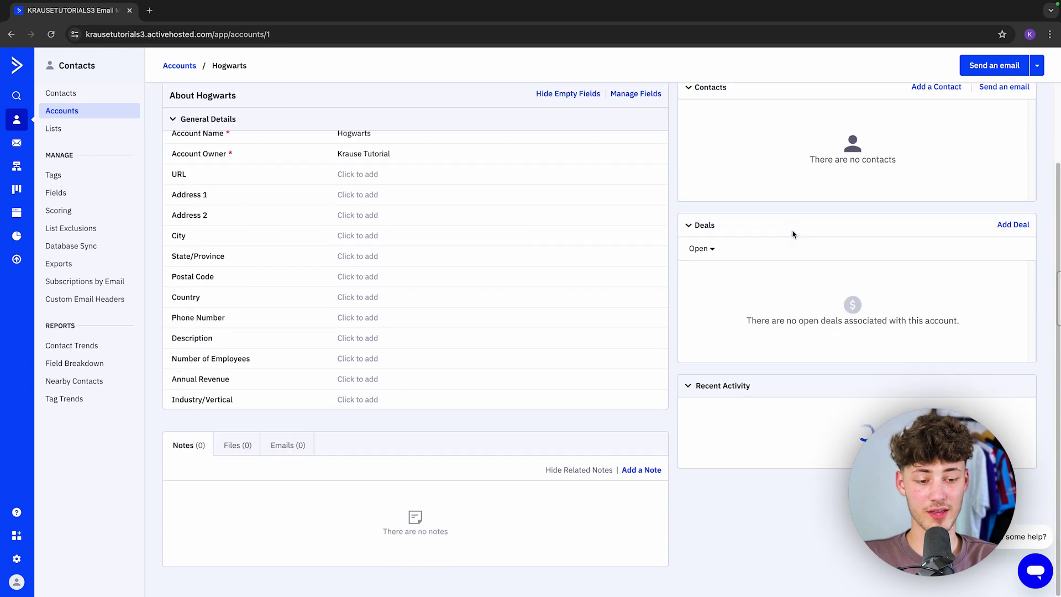
{"action": "scroll", "coordinate": [665, 299], "scroll_direction": "up", "scroll_amount": 2}
{"action": "scroll", "coordinate": [665, 298], "scroll_direction": "down", "scroll_amount": 2}
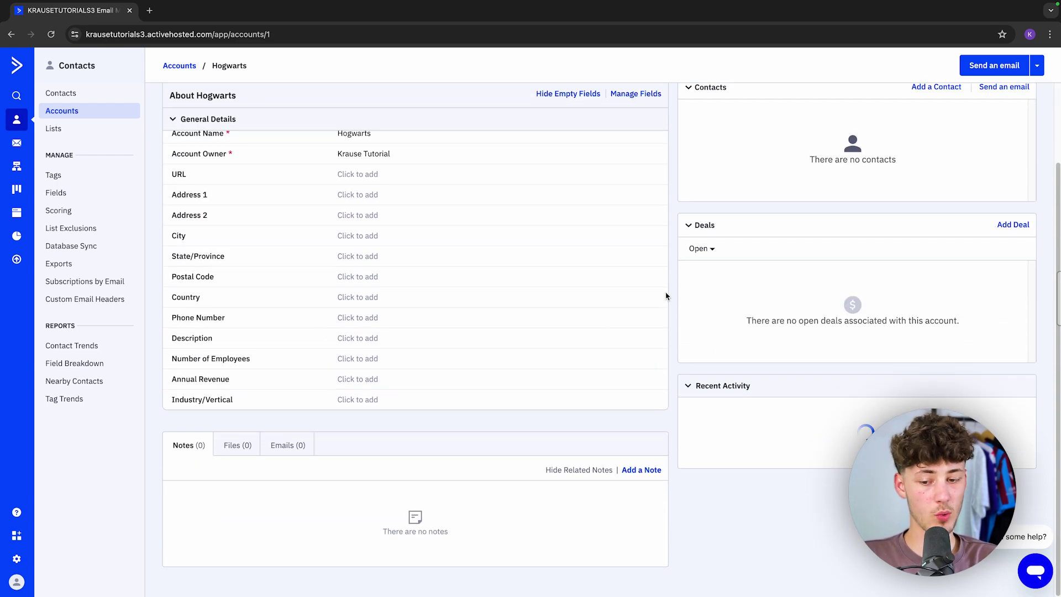
{"action": "scroll", "coordinate": [666, 296], "scroll_direction": "up", "scroll_amount": 2}
{"action": "scroll", "coordinate": [409, 365], "scroll_direction": "down", "scroll_amount": 2}
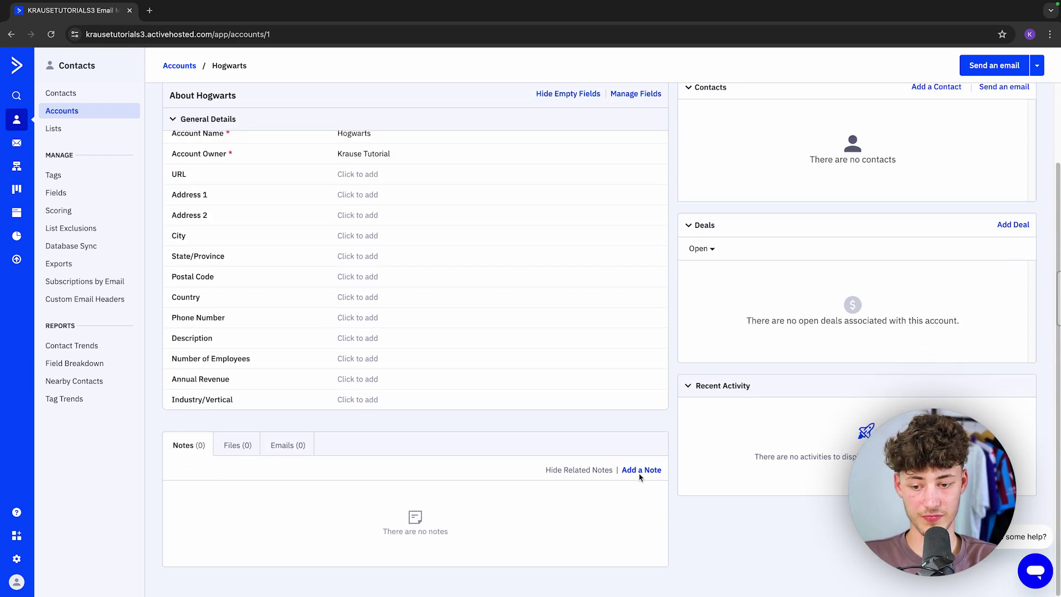
View the emails section of the Hogwarts account, then return to the accounts list.
{"action": "left_click", "coordinate": [301, 450]}
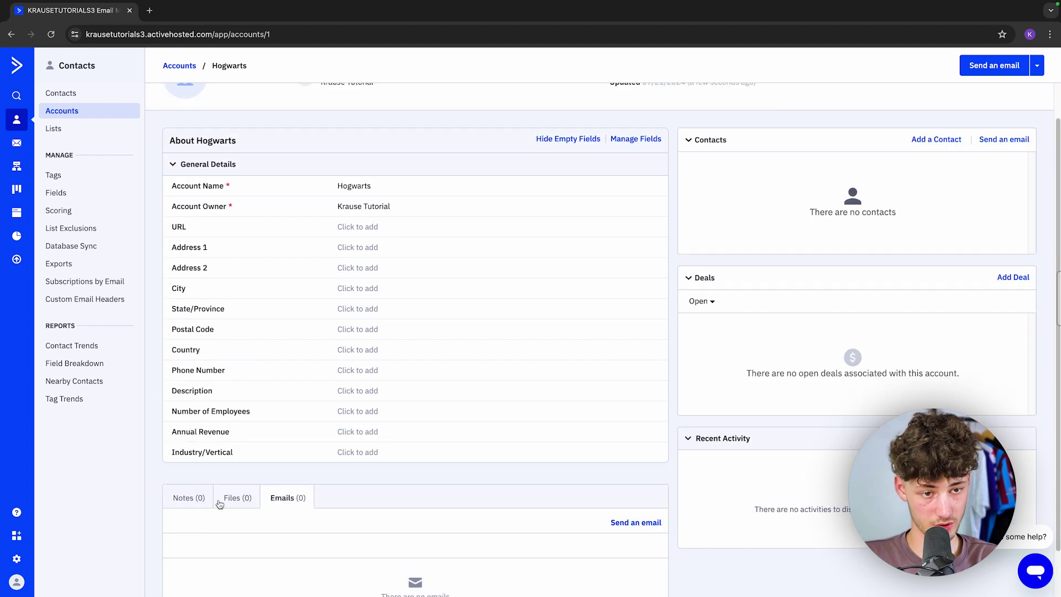
{"action": "scroll", "coordinate": [557, 160], "scroll_direction": "up", "scroll_amount": 1}
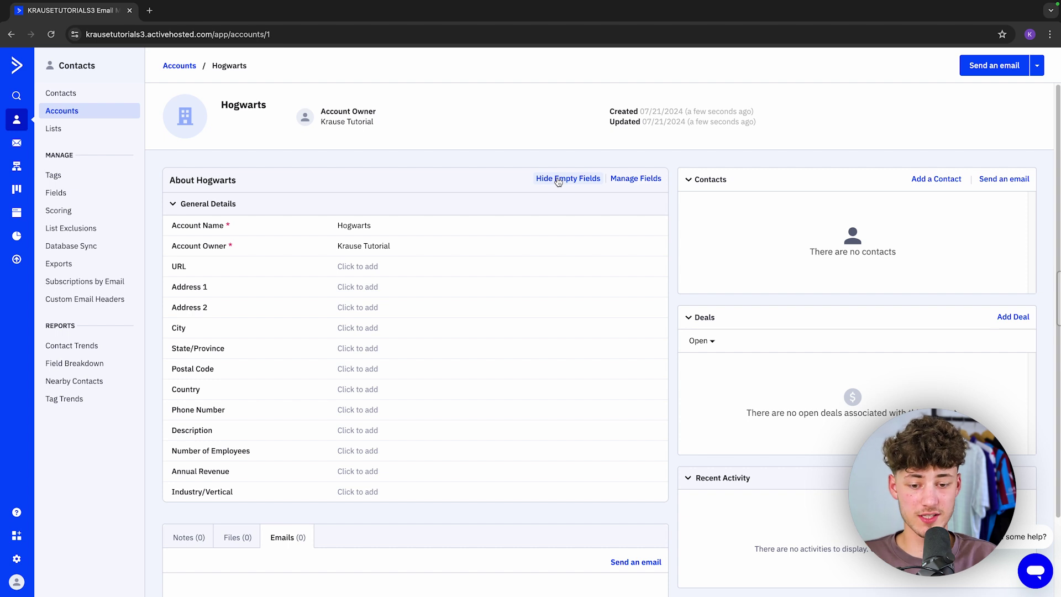
{"action": "scroll", "coordinate": [540, 224], "scroll_direction": "down", "scroll_amount": 2}
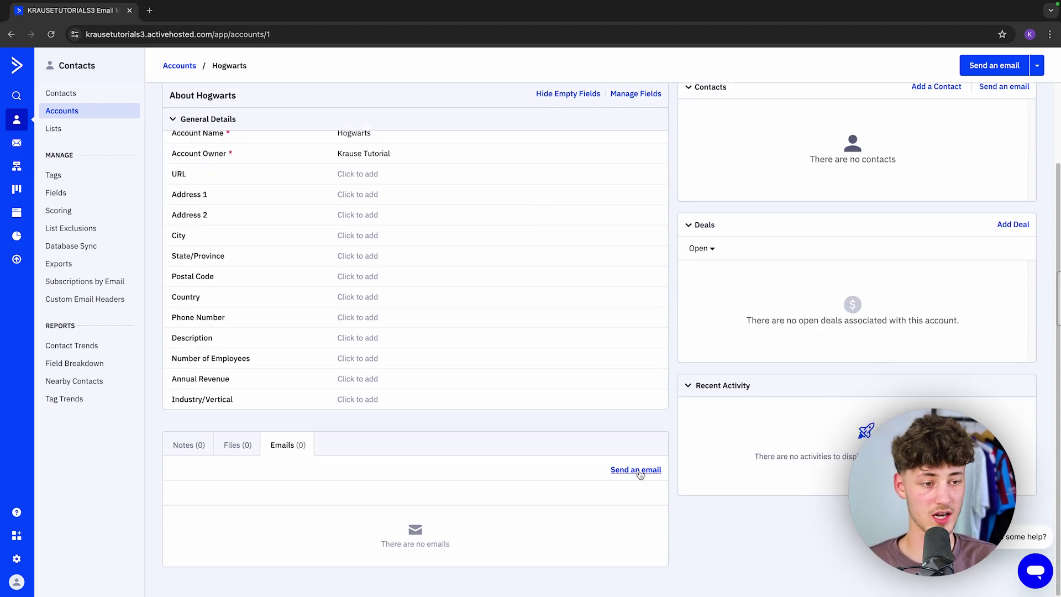
{"action": "scroll", "coordinate": [656, 466], "scroll_direction": "up", "scroll_amount": 2}
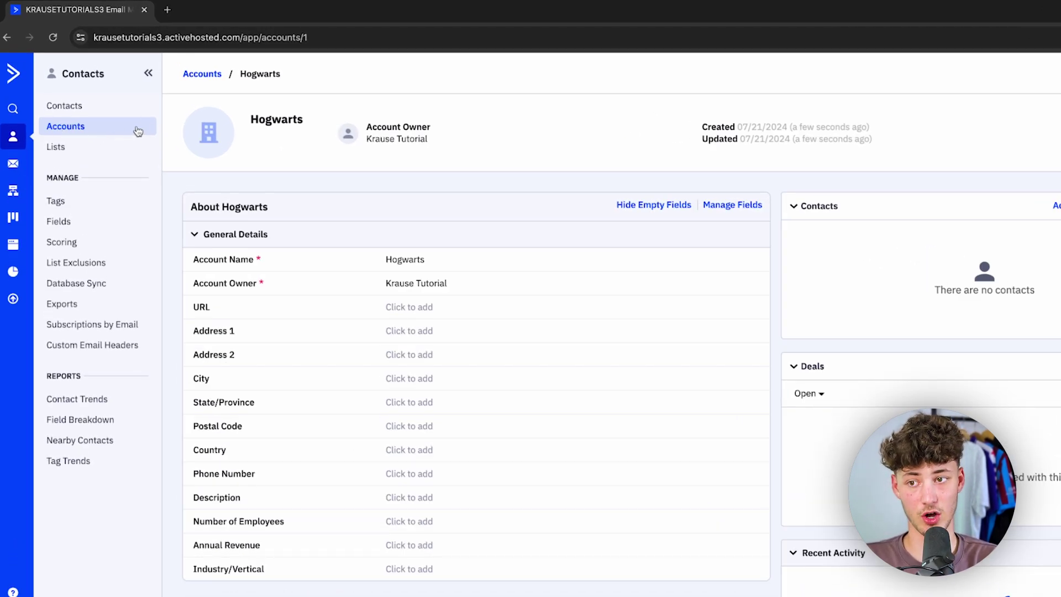
{"action": "left_click", "coordinate": [72, 137]}
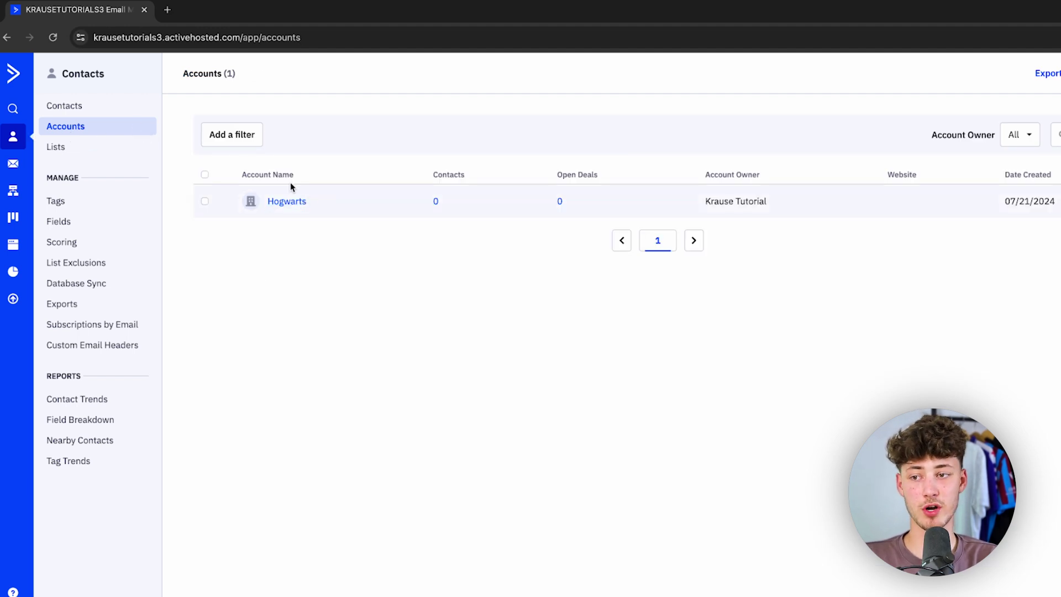
Go to the deals area and start a new pipeline named Pipeline Test.
{"action": "left_click", "coordinate": [13, 218]}
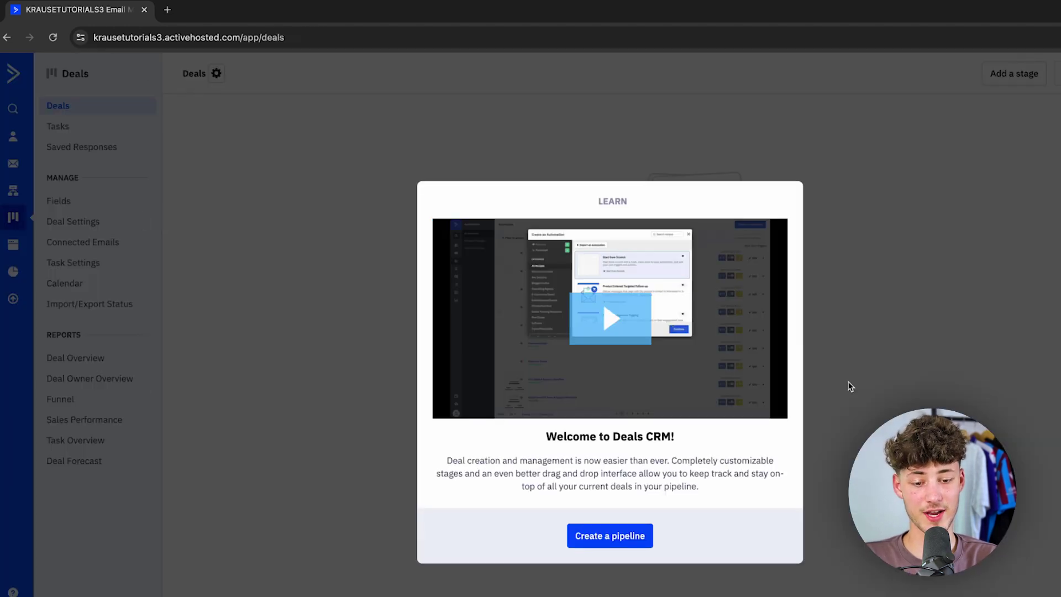
{"action": "left_click", "coordinate": [600, 540]}
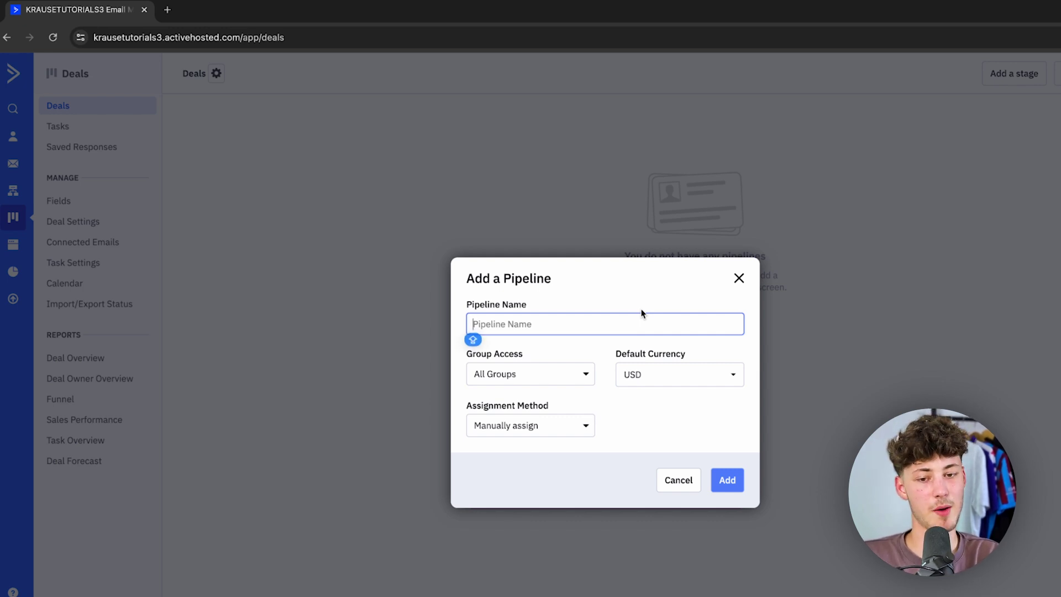
{"action": "type", "text": "Pipeline Test"}
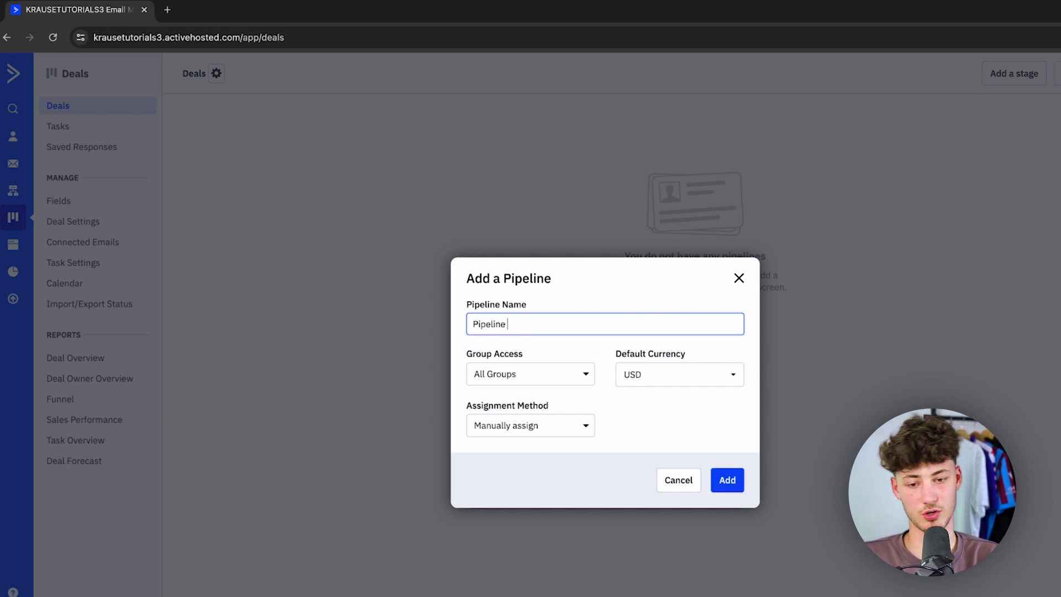
Review the pipeline's options, keep All Groups access, USD currency and manual assignment, and add the pipeline.
{"action": "double_click", "coordinate": [481, 354]}
{"action": "left_click", "coordinate": [589, 370]}
{"action": "left_click", "coordinate": [588, 365]}
{"action": "left_click_drag", "start_coordinate": [621, 357], "coordinate": [705, 359]}
{"action": "left_click", "coordinate": [705, 375]}
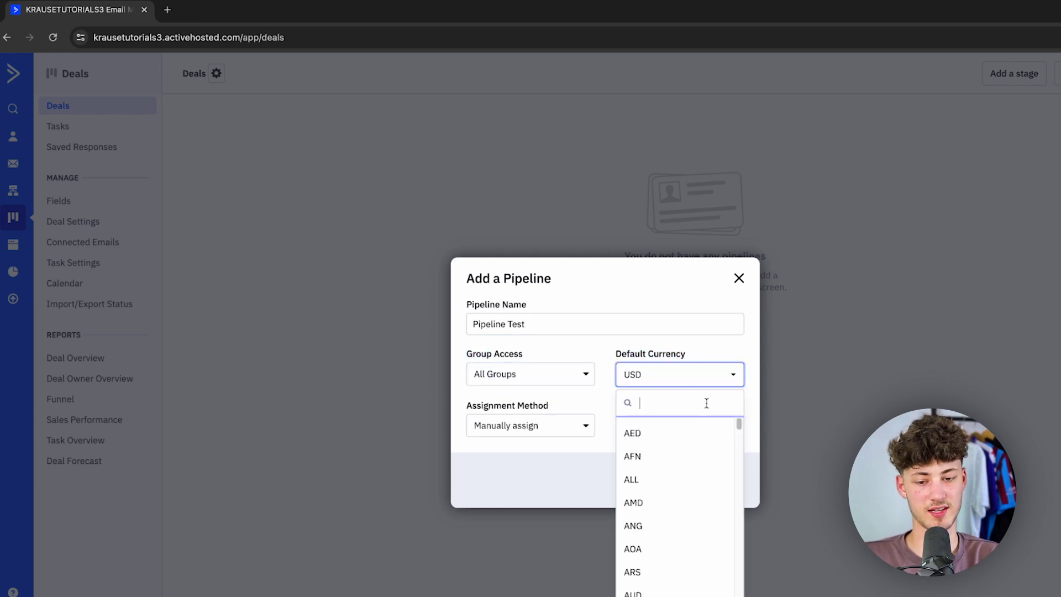
{"action": "left_click", "coordinate": [543, 412]}
{"action": "left_click_drag", "start_coordinate": [468, 406], "coordinate": [517, 411]}
{"action": "left_click", "coordinate": [559, 424]}
{"action": "left_click", "coordinate": [662, 424]}
{"action": "left_click", "coordinate": [730, 484]}
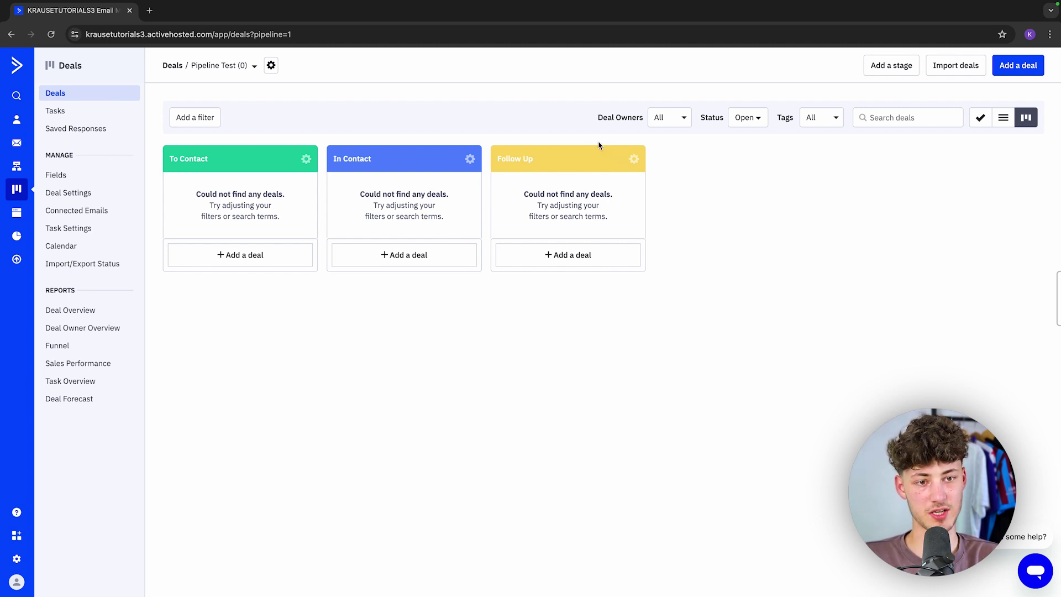
Add a purple stage named Booked and place it between In Contact and Follow Up.
{"action": "left_click", "coordinate": [894, 67]}
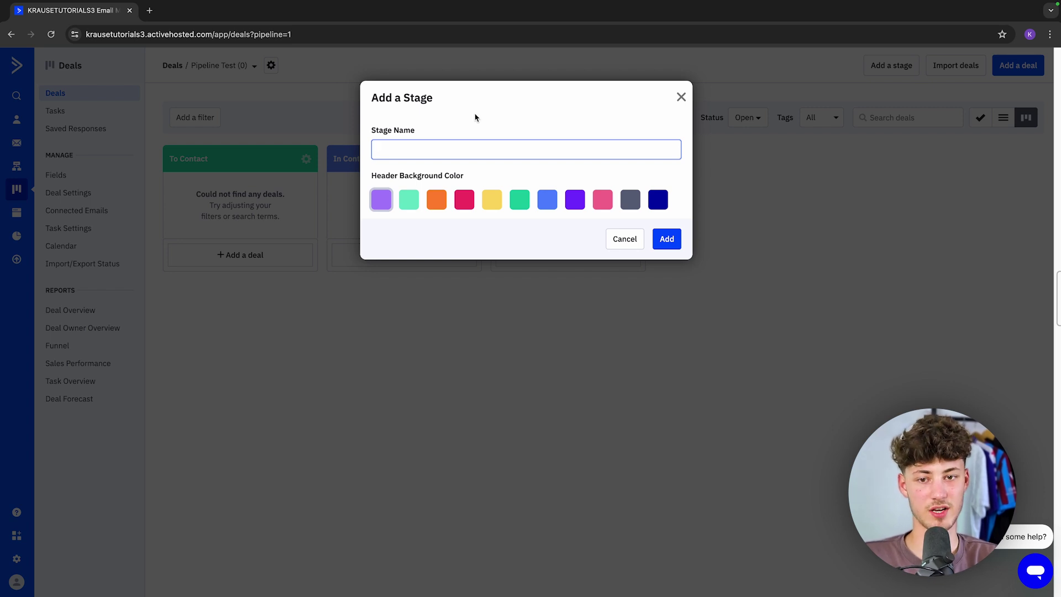
{"action": "type", "text": "Booked"}
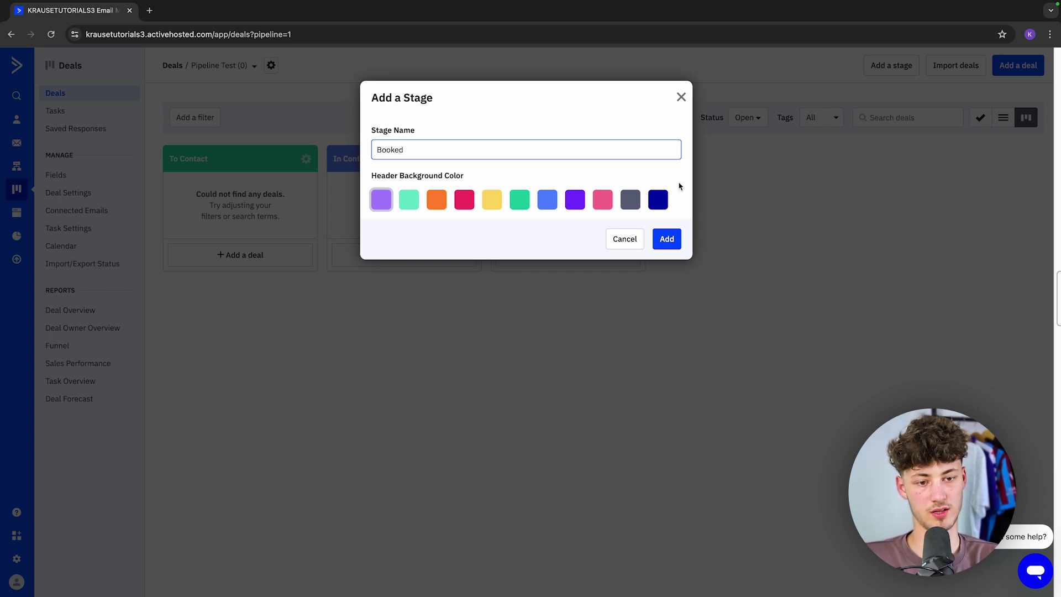
{"action": "left_click", "coordinate": [666, 239]}
{"action": "left_click_drag", "start_coordinate": [713, 169], "coordinate": [499, 191]}
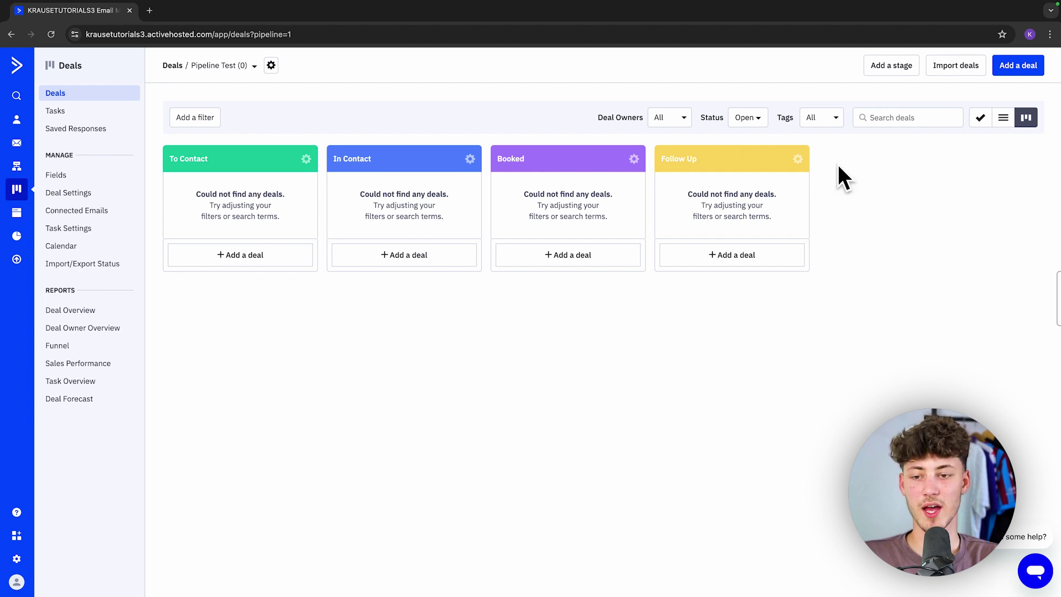
Start a new deal in the To Contact stage titled Hogwarts Renovation with a value of 1000 USD.
{"action": "left_click", "coordinate": [227, 254]}
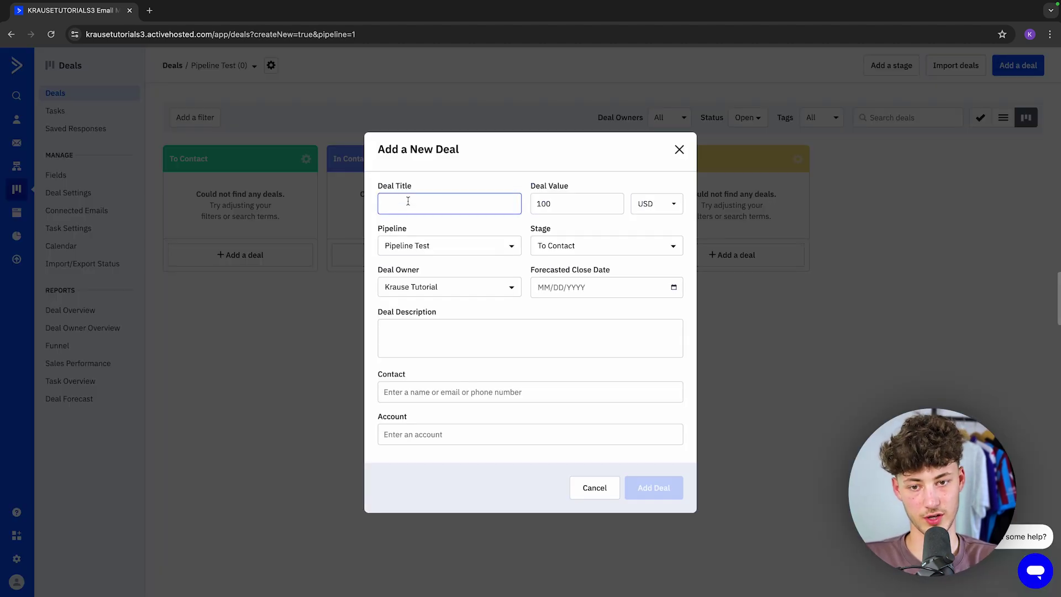
{"action": "left_click_drag", "start_coordinate": [369, 186], "coordinate": [464, 189]}
{"action": "left_click", "coordinate": [470, 200]}
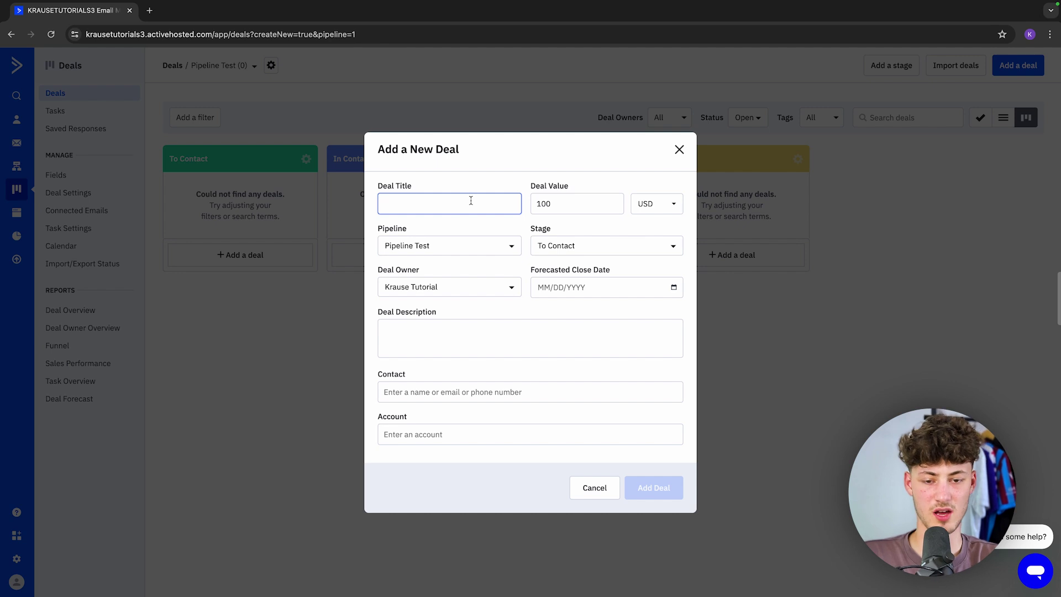
{"action": "type", "text": "Hogwarts Renovation"}
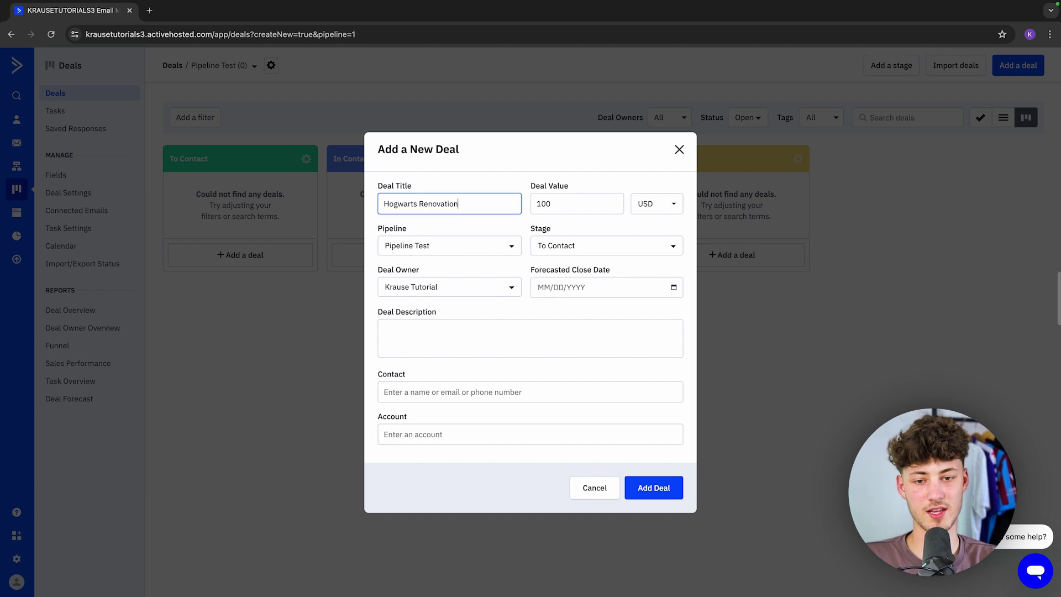
{"action": "left_click", "coordinate": [541, 189]}
{"action": "left_click_drag", "start_coordinate": [527, 192], "coordinate": [550, 207]}
{"action": "left_click", "coordinate": [559, 208]}
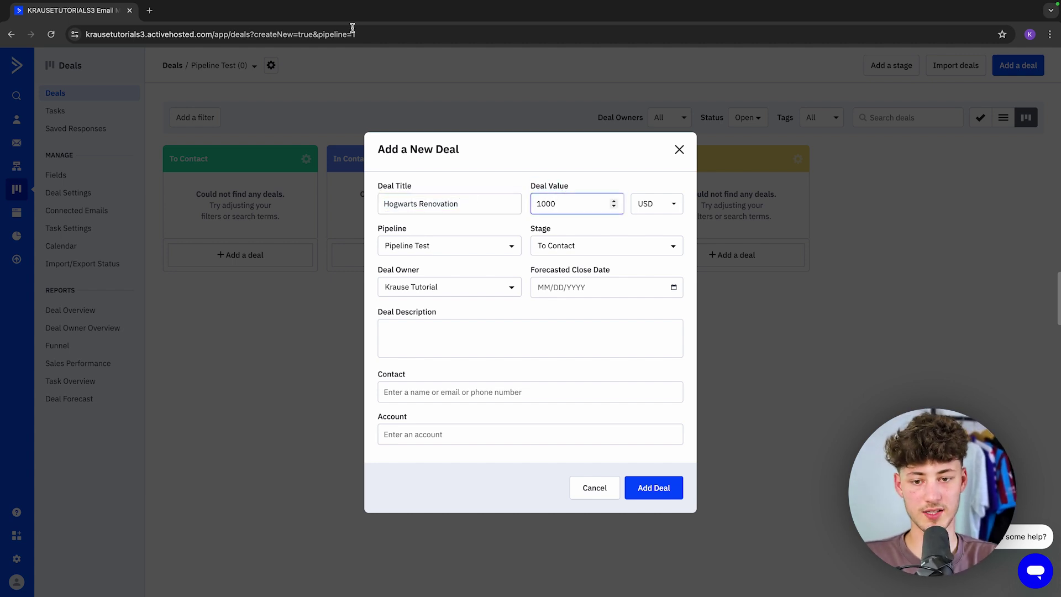
Check the deal's pipeline and stage choices, keeping Pipeline Test and To Contact.
{"action": "left_click", "coordinate": [471, 245]}
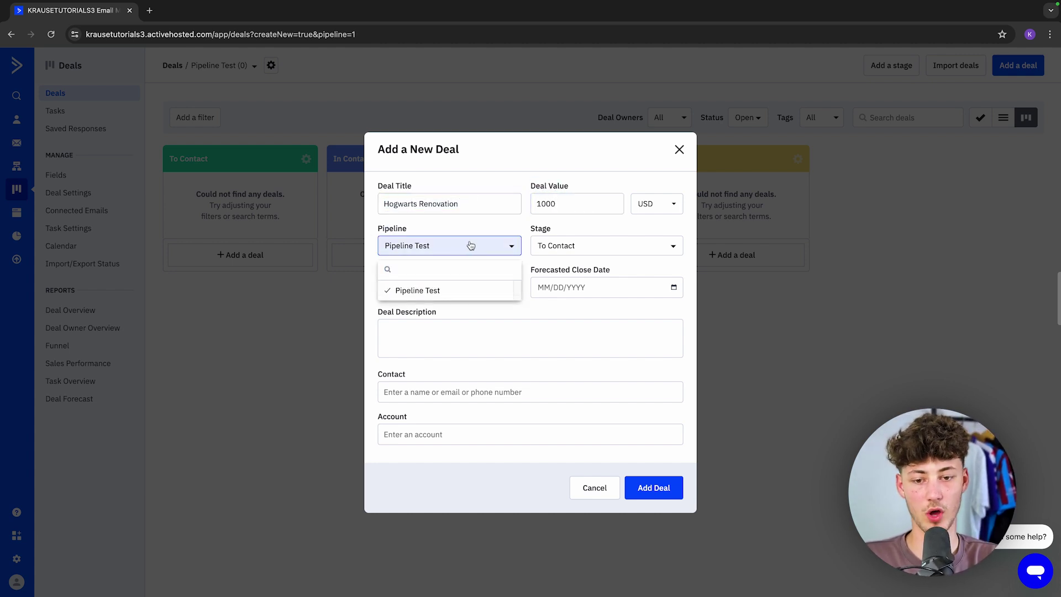
{"action": "left_click", "coordinate": [438, 290]}
{"action": "left_click", "coordinate": [553, 244]}
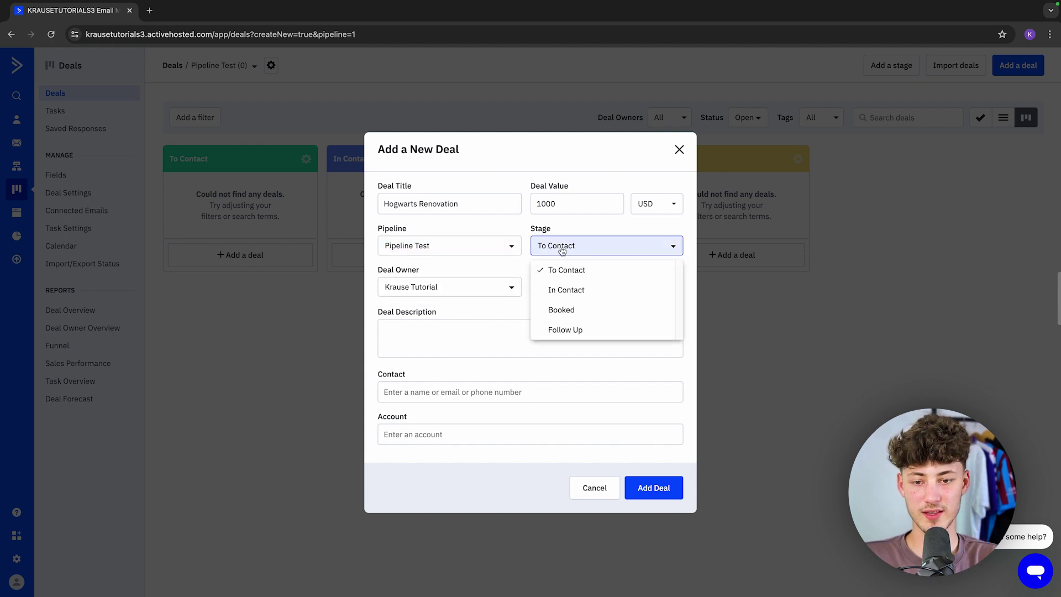
{"action": "left_click_drag", "start_coordinate": [521, 227], "coordinate": [569, 230]}
{"action": "left_click", "coordinate": [579, 230]}
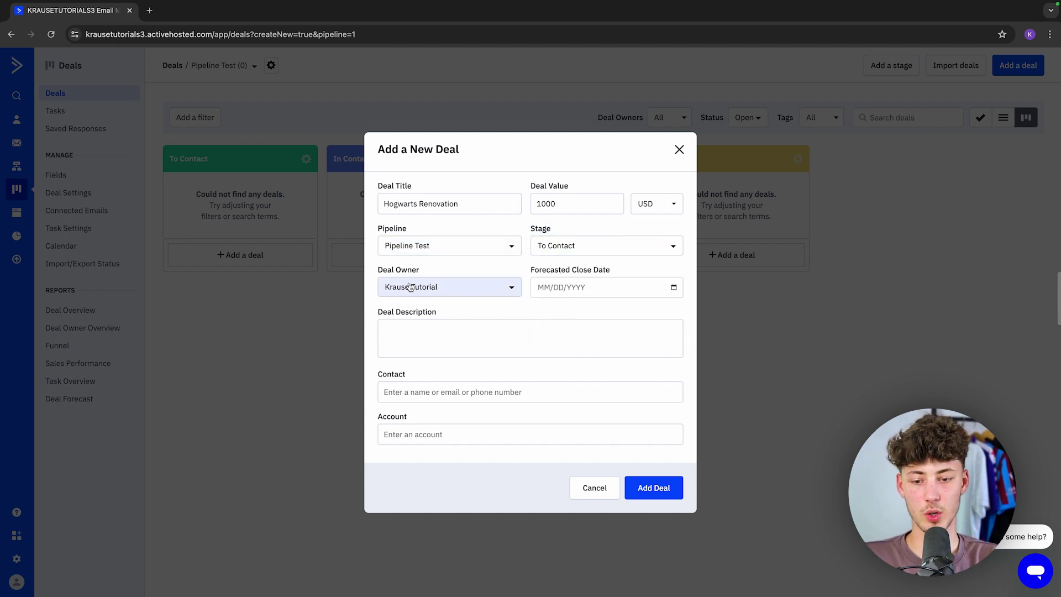
Assign the existing Hogwarts account to the new deal.
{"action": "left_click", "coordinate": [420, 437]}
{"action": "type", "text": "Hogw"}
{"action": "scroll", "coordinate": [552, 426], "scroll_direction": "down", "scroll_amount": 2}
{"action": "left_click", "coordinate": [486, 418]}
Enter the contact's email address for the deal and choose to create it as a new contact.
{"action": "left_click_drag", "start_coordinate": [373, 377], "coordinate": [423, 378]}
{"action": "left_click", "coordinate": [467, 399]}
{"action": "type", "text": "Harry"}
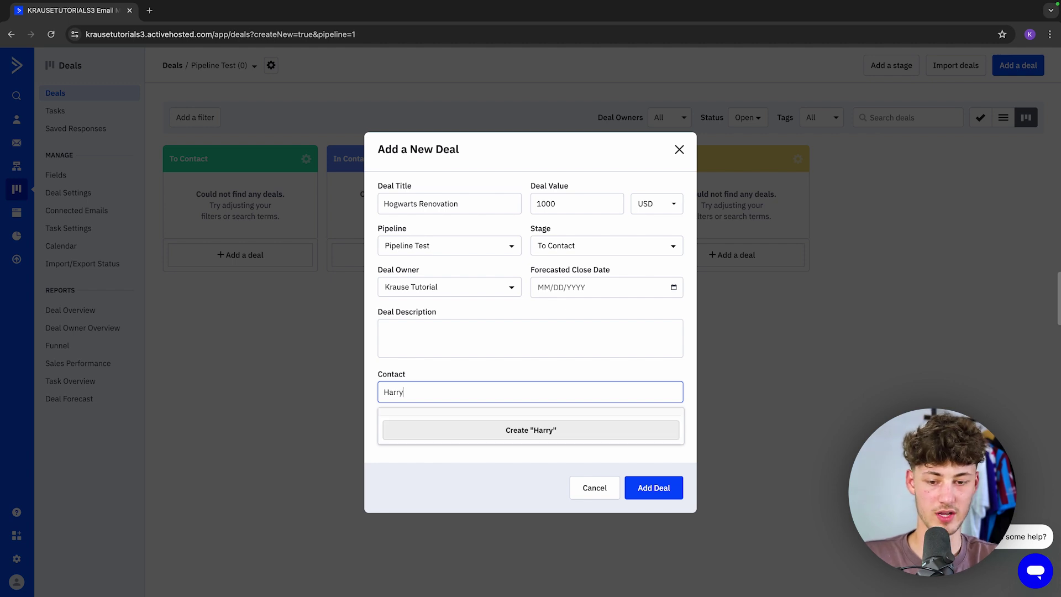
{"action": "type", "text": "@hogwarts.com"}
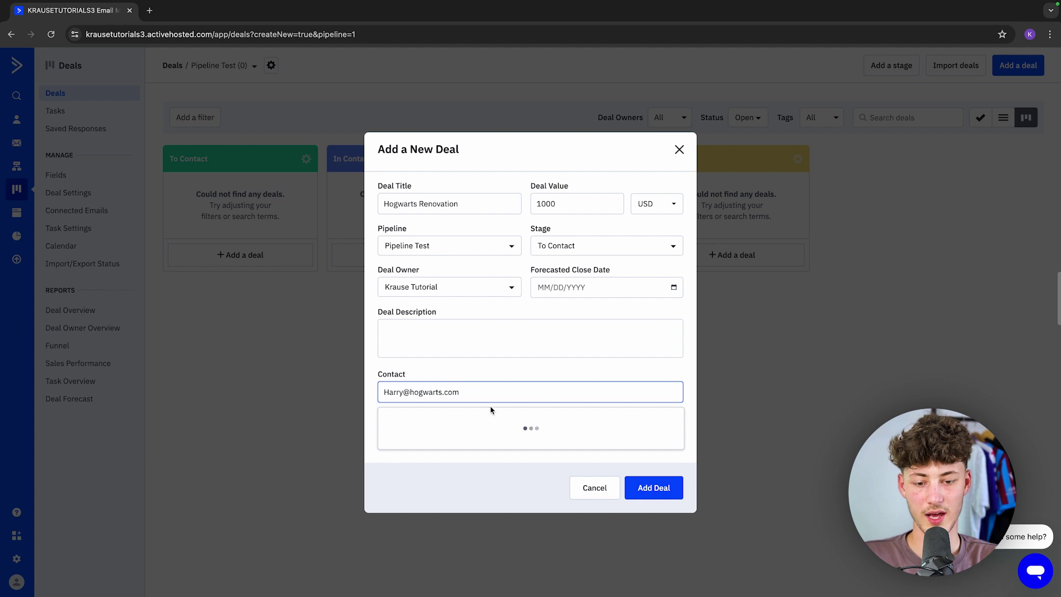
{"action": "left_click", "coordinate": [494, 432]}
{"action": "left_click", "coordinate": [528, 427]}
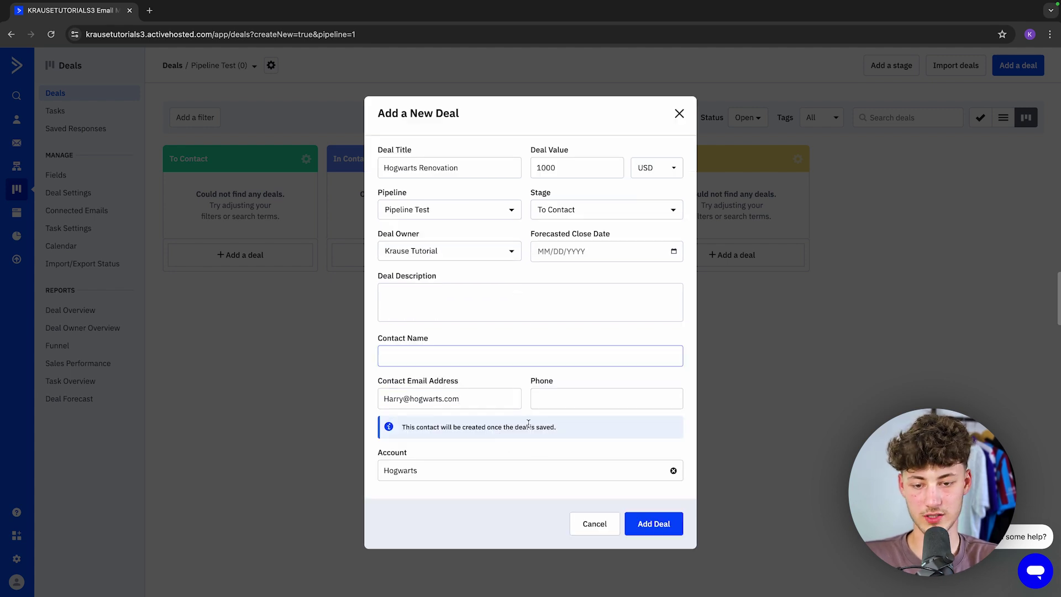
Enter the new contact's name and add the Hogwarts Renovation deal.
{"action": "left_click", "coordinate": [628, 530]}
{"action": "left_click", "coordinate": [429, 359]}
{"action": "type", "text": "Harry"}
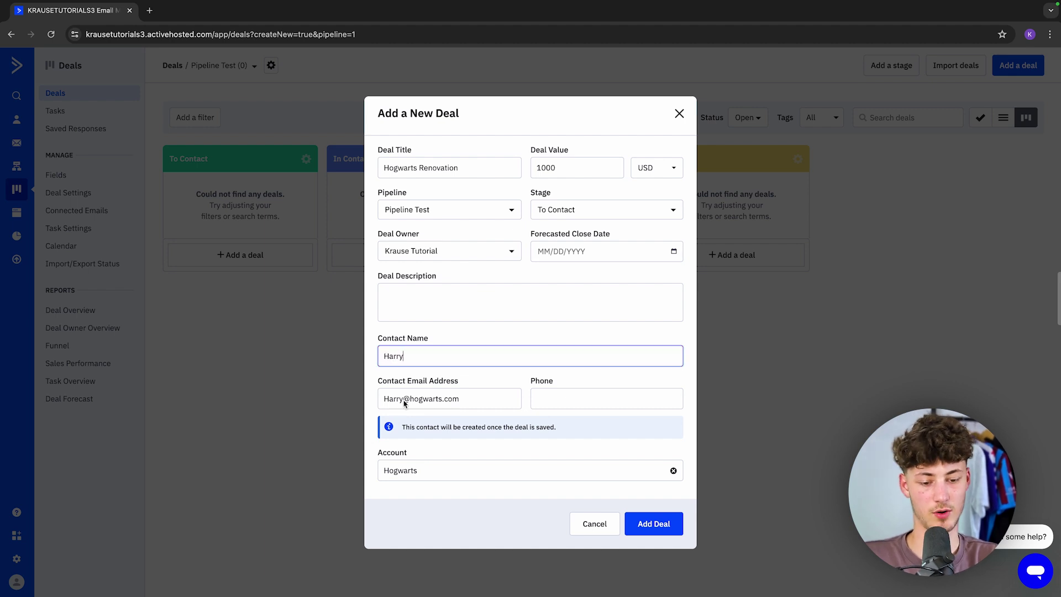
{"action": "left_click", "coordinate": [636, 522]}
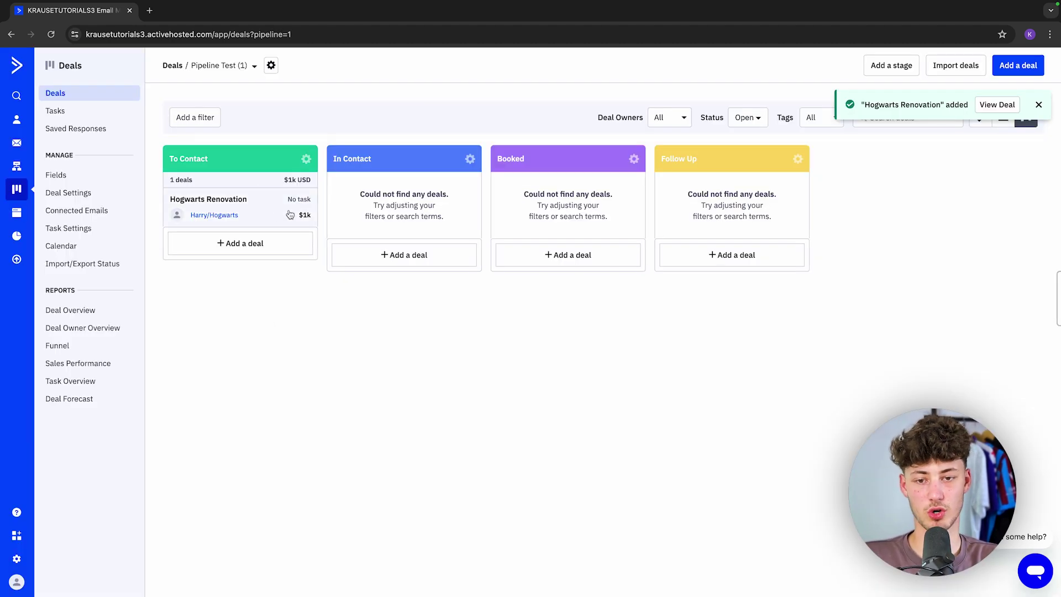
Move the Hogwarts Renovation deal to the In Contact stage and open its record.
{"action": "left_click_drag", "start_coordinate": [271, 214], "coordinate": [419, 205]}
{"action": "left_click", "coordinate": [447, 213]}
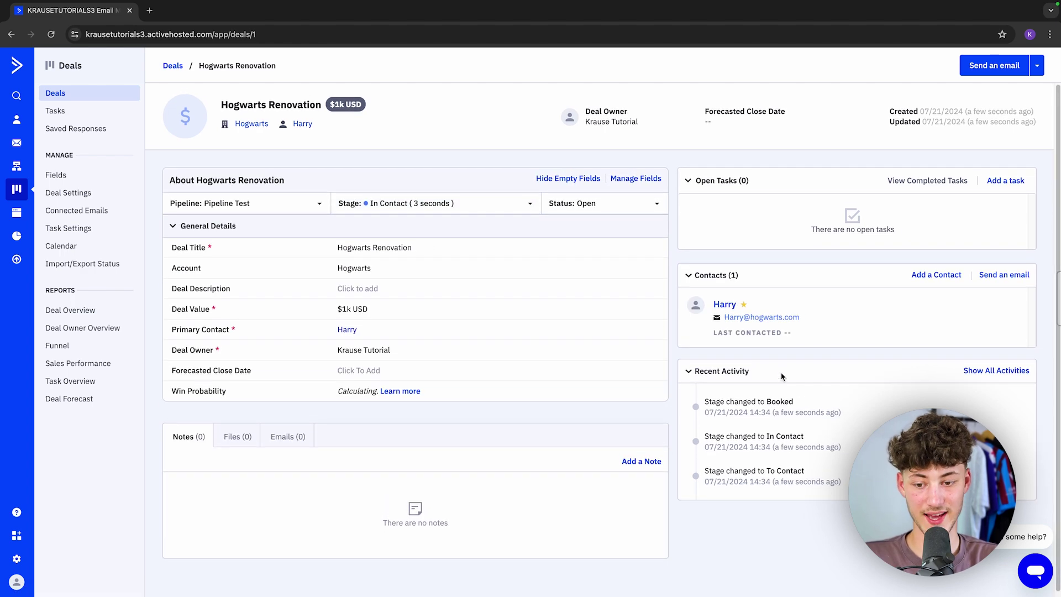
{"action": "scroll", "coordinate": [782, 377], "scroll_direction": "down", "scroll_amount": 1}
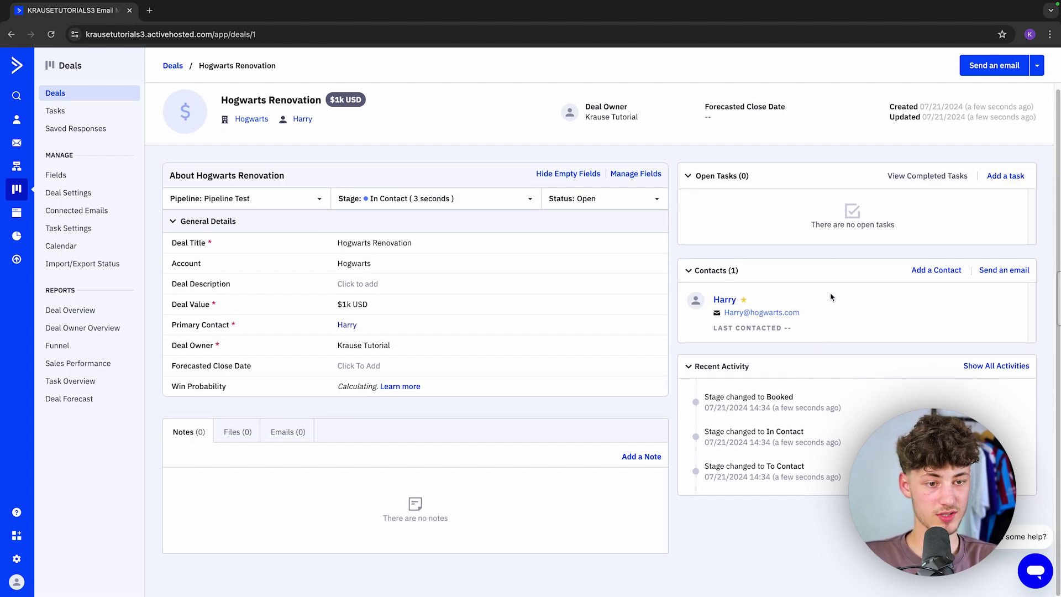
Look at the form for adding a task to the Hogwarts Renovation deal and close it without saving.
{"action": "scroll", "coordinate": [829, 271], "scroll_direction": "up", "scroll_amount": 1}
{"action": "left_click_drag", "start_coordinate": [697, 184], "coordinate": [773, 187]}
{"action": "left_click", "coordinate": [773, 187]}
{"action": "left_click", "coordinate": [1001, 181]}
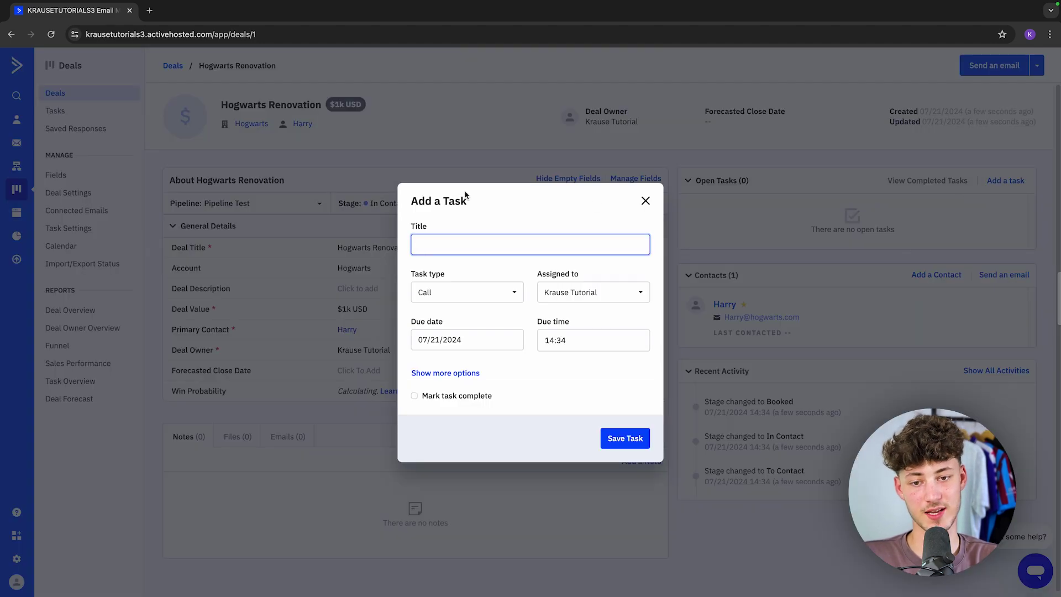
{"action": "left_click_drag", "start_coordinate": [406, 200], "coordinate": [502, 207]}
{"action": "left_click", "coordinate": [500, 206]}
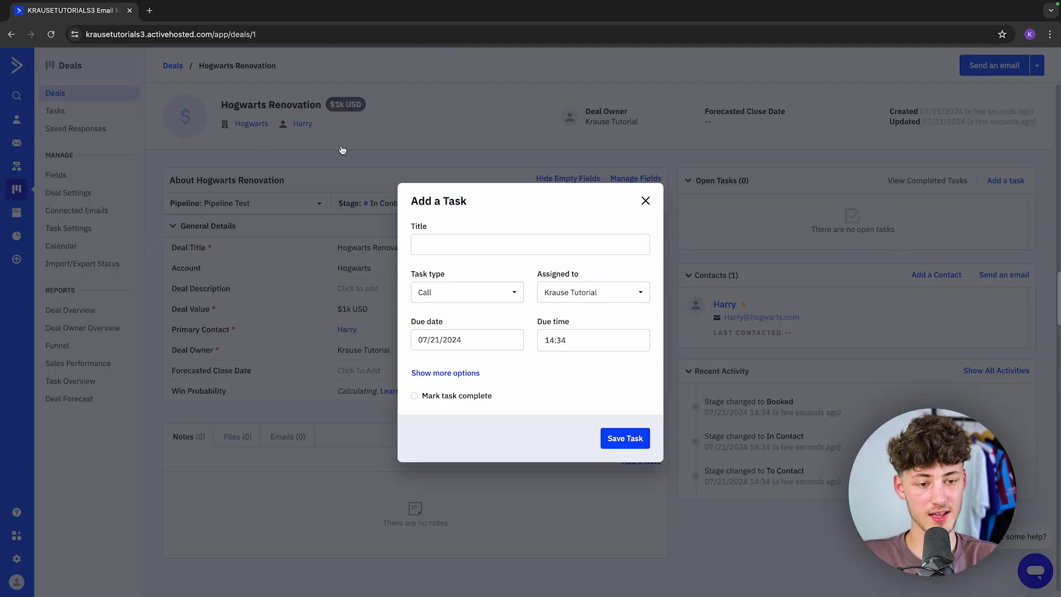
{"action": "left_click", "coordinate": [516, 154]}
Review the deal's contacts, recent activity, files, emails and notes.
{"action": "left_click_drag", "start_coordinate": [699, 275], "coordinate": [773, 284]}
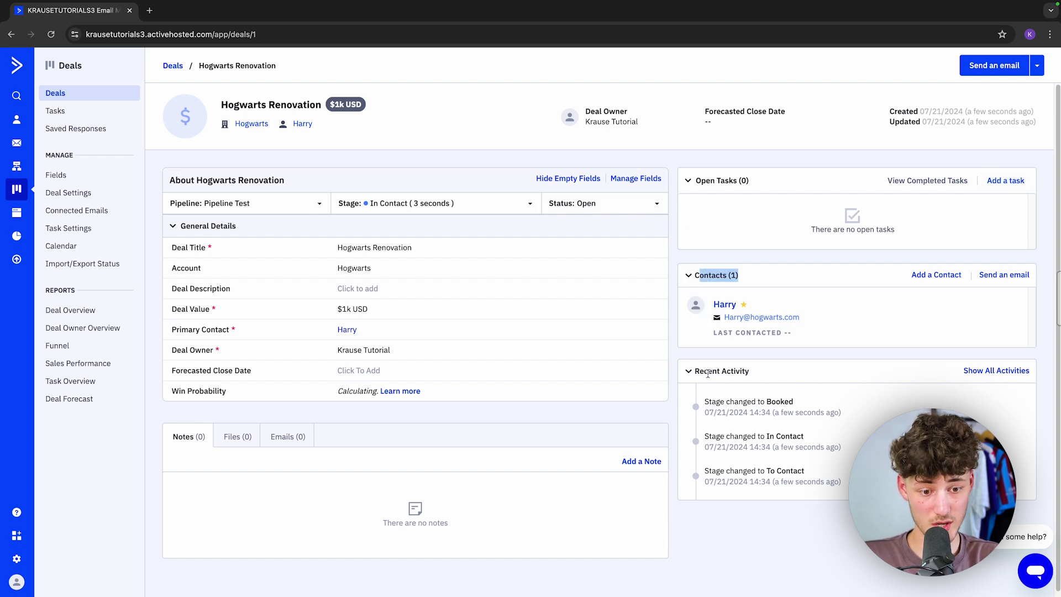
{"action": "triple_click", "coordinate": [756, 372]}
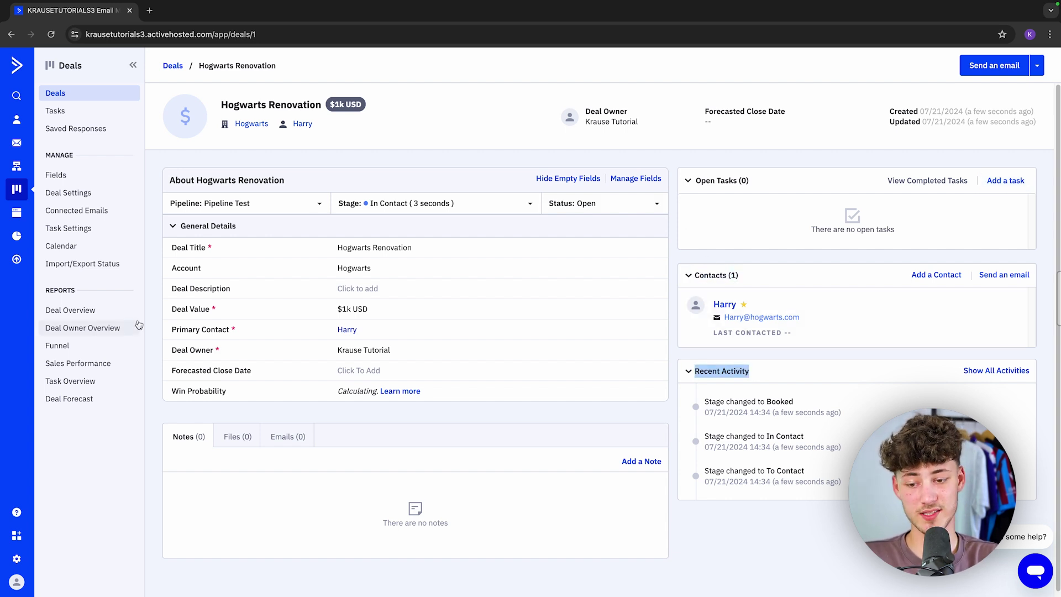
{"action": "left_click", "coordinate": [235, 436]}
{"action": "left_click", "coordinate": [287, 438]}
{"action": "left_click", "coordinate": [188, 437]}
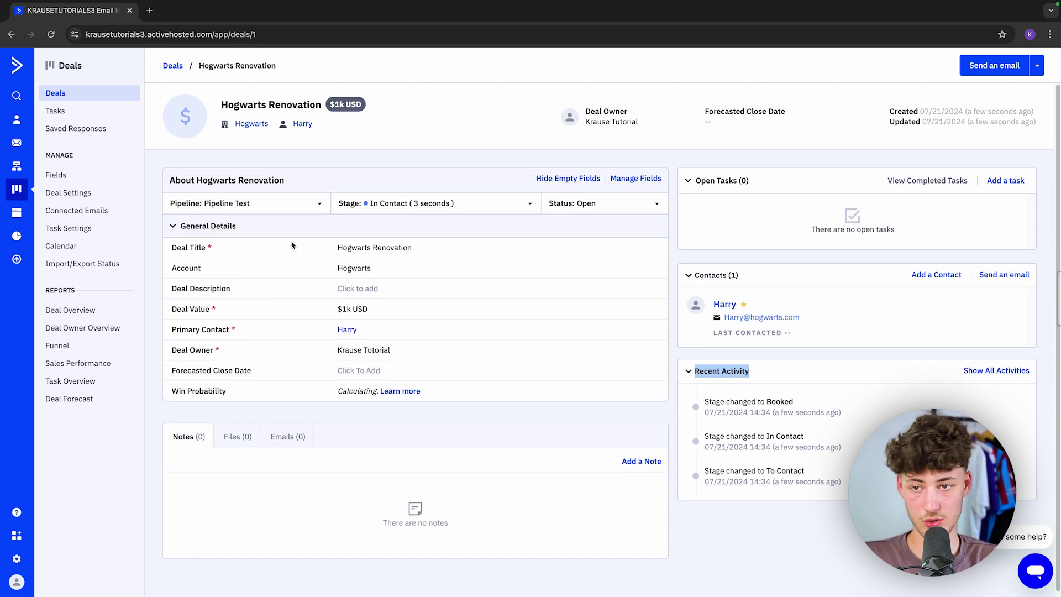
Return to the deals pipeline and review the CSV file requirements for importing deals, without importing anything.
{"action": "left_click", "coordinate": [172, 66]}
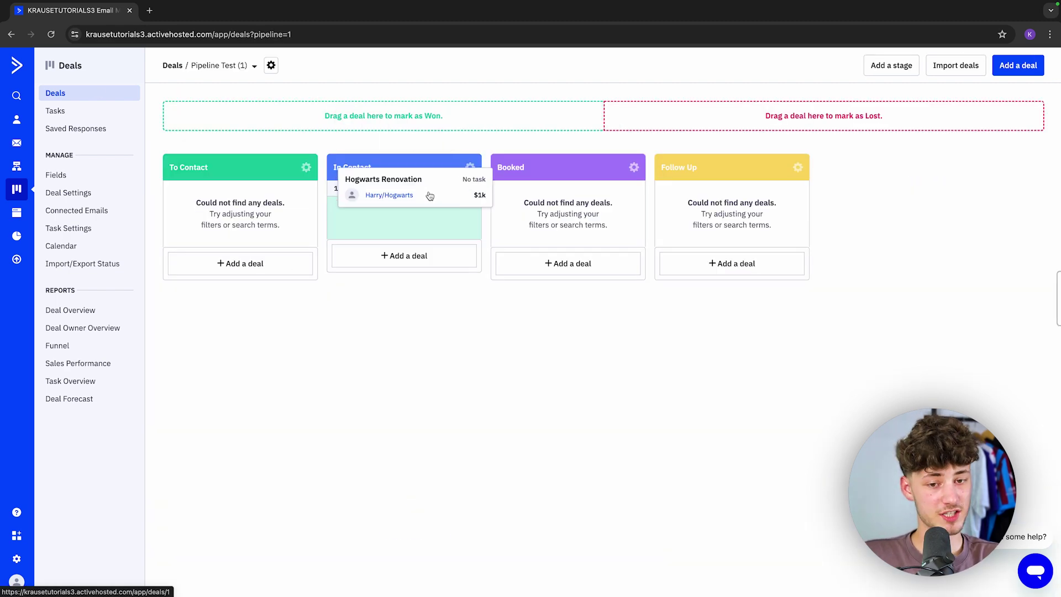
{"action": "left_click_drag", "start_coordinate": [413, 263], "coordinate": [964, 88]}
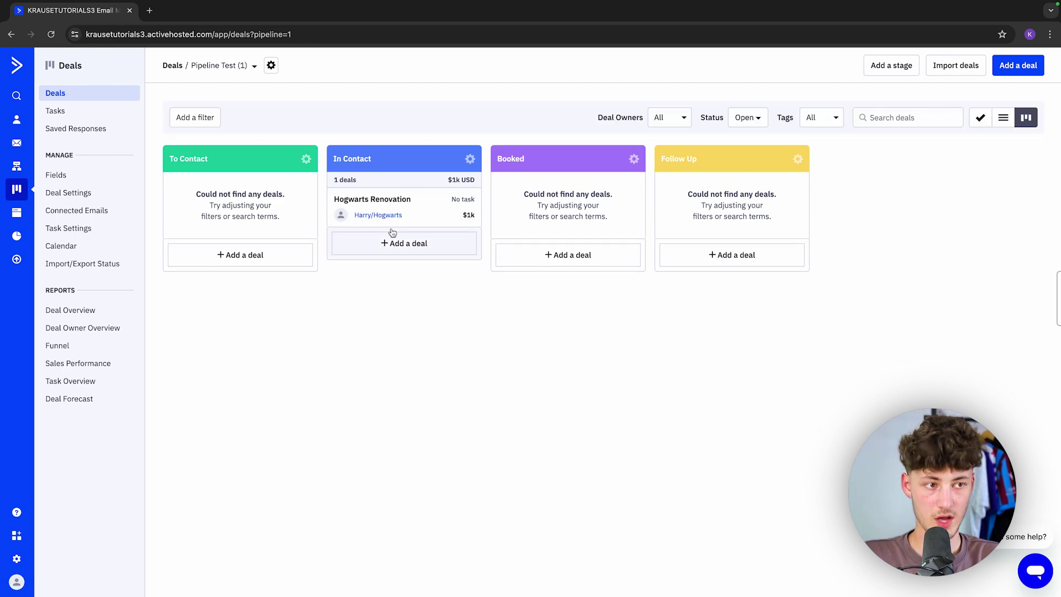
{"action": "left_click", "coordinate": [955, 65]}
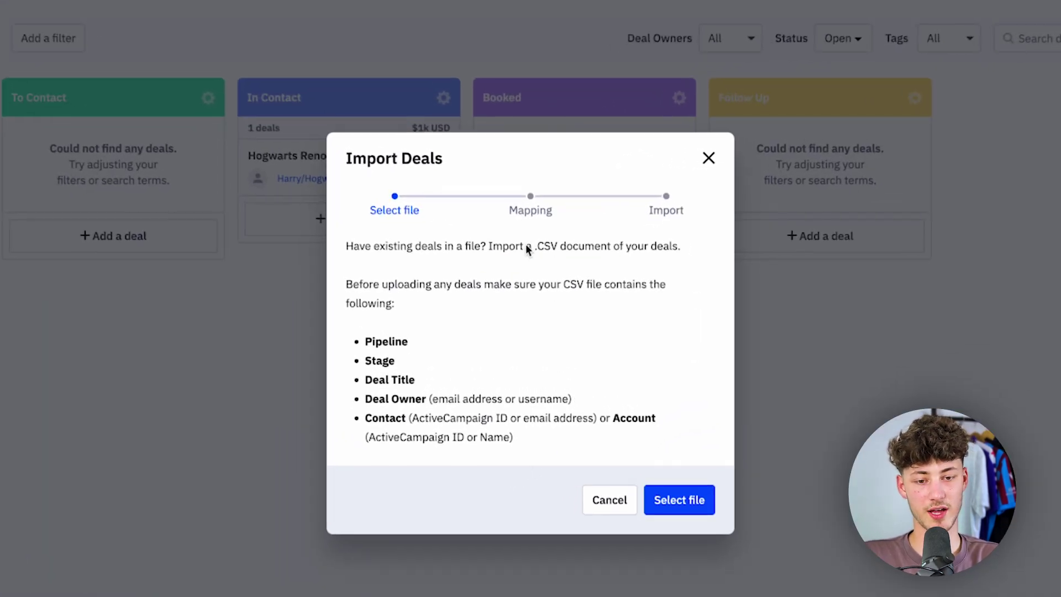
{"action": "left_click_drag", "start_coordinate": [592, 244], "coordinate": [613, 247]}
{"action": "left_click", "coordinate": [651, 260]}
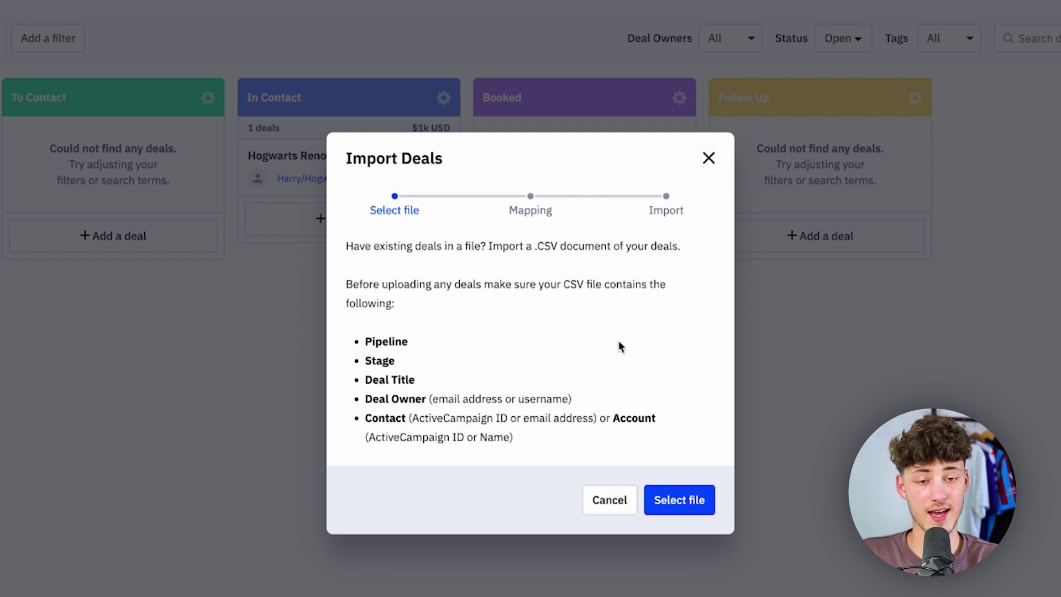
{"action": "left_click", "coordinate": [690, 172]}
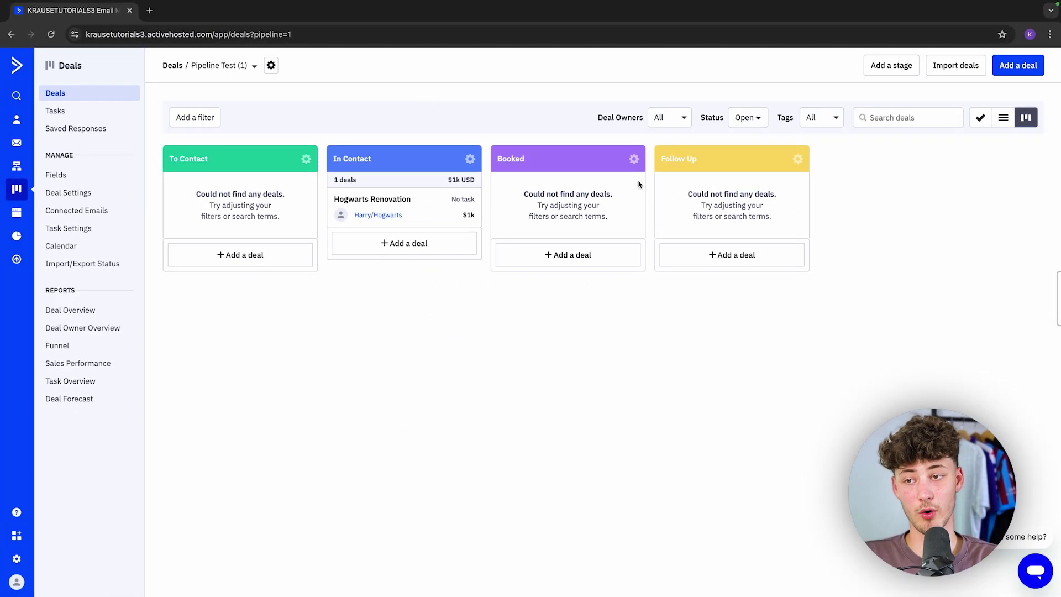
Look through the Tasks, Saved Responses, Fields, Deal Settings and Connected Emails pages.
{"action": "left_click", "coordinate": [99, 114]}
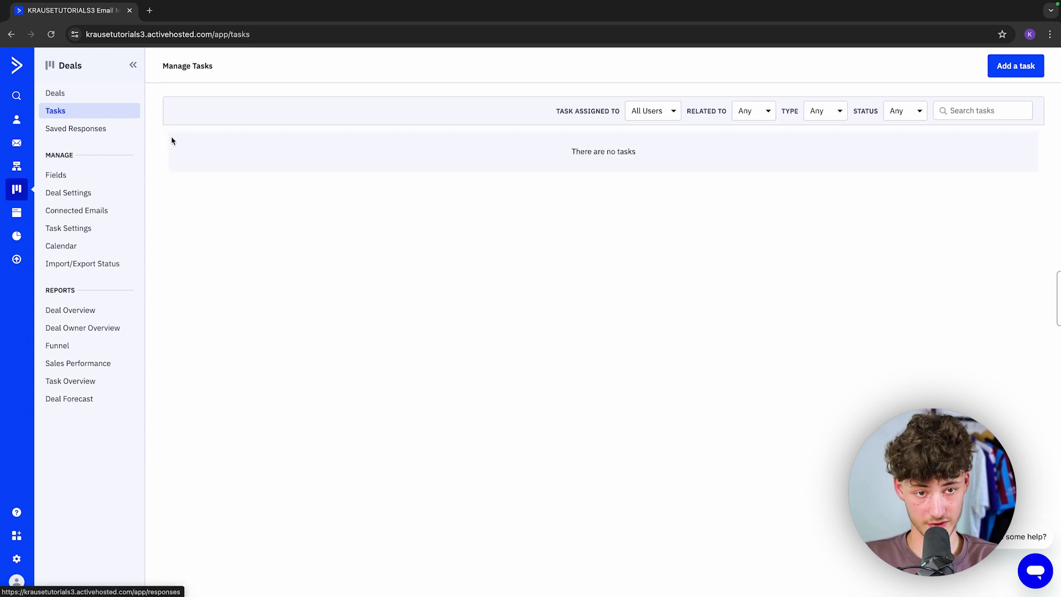
{"action": "left_click", "coordinate": [105, 129]}
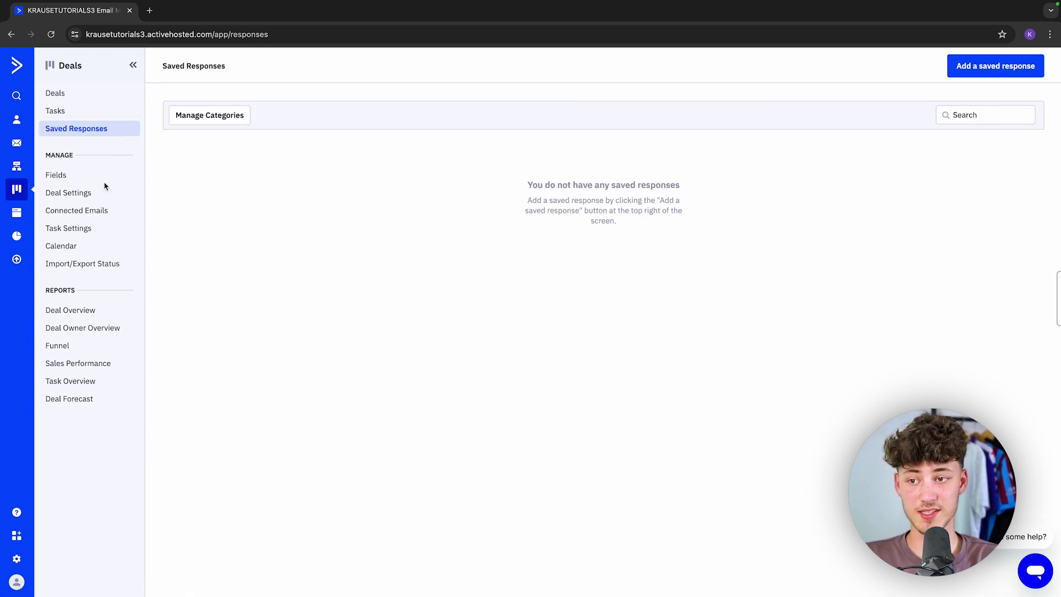
{"action": "left_click", "coordinate": [105, 175]}
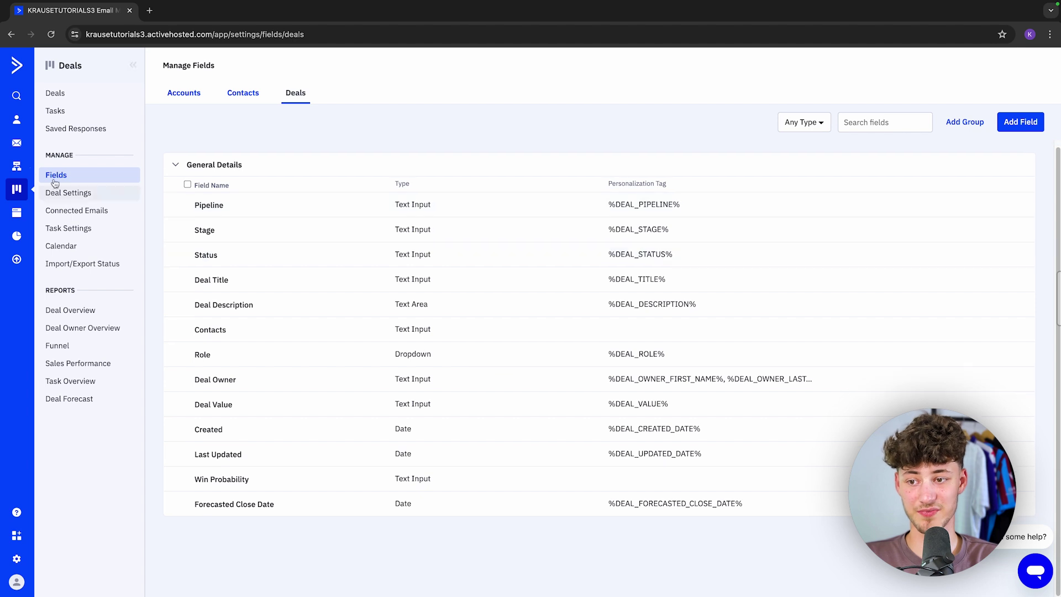
{"action": "left_click", "coordinate": [77, 193]}
{"action": "left_click", "coordinate": [98, 211]}
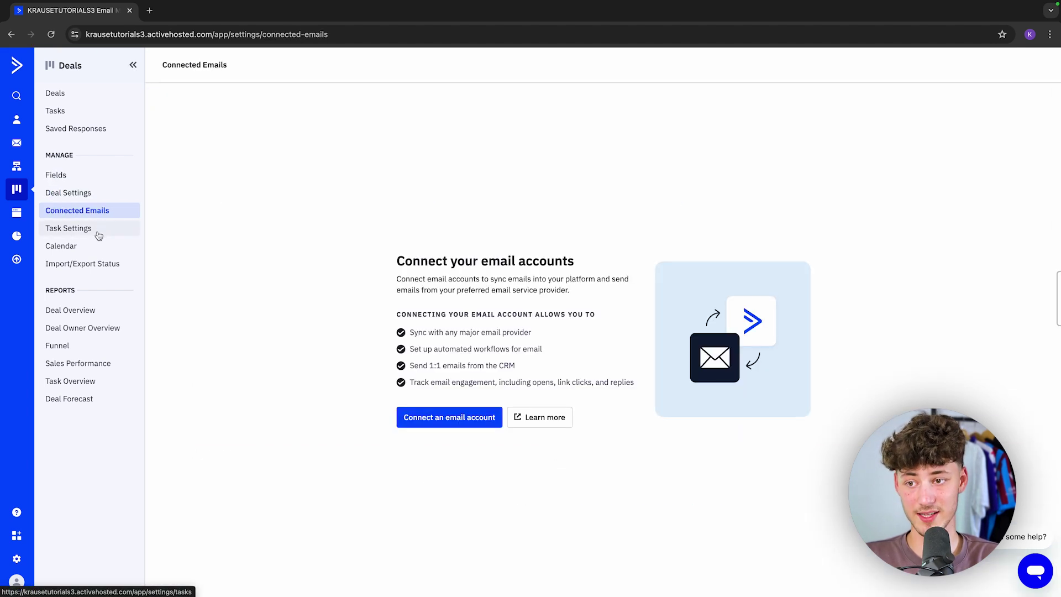
Add a new calendar feed named Calendar that covers all tasks and all pipelines, and select its URL.
{"action": "left_click", "coordinate": [103, 247]}
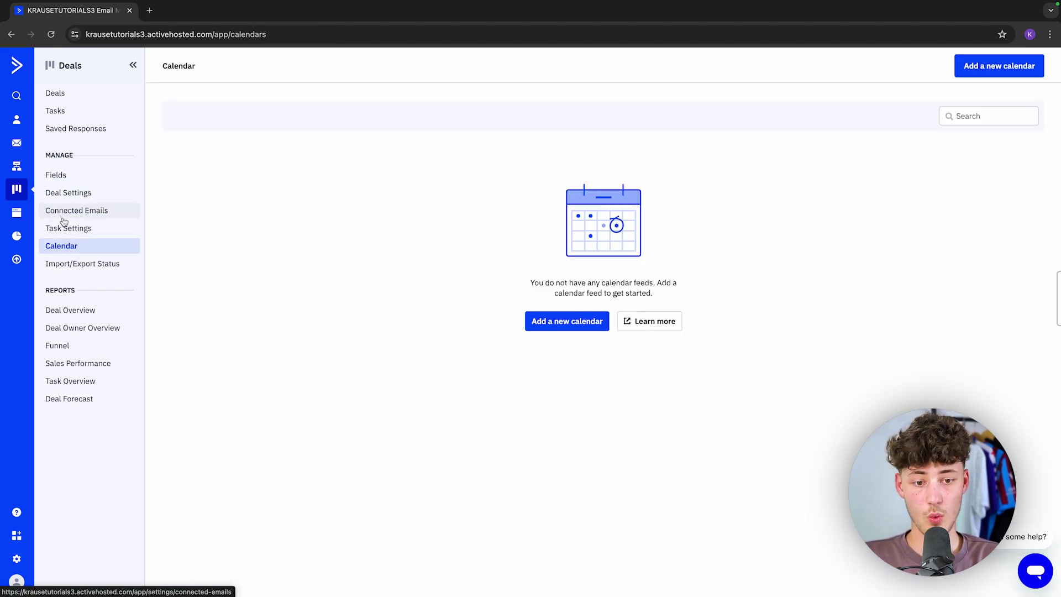
{"action": "left_click", "coordinate": [563, 326]}
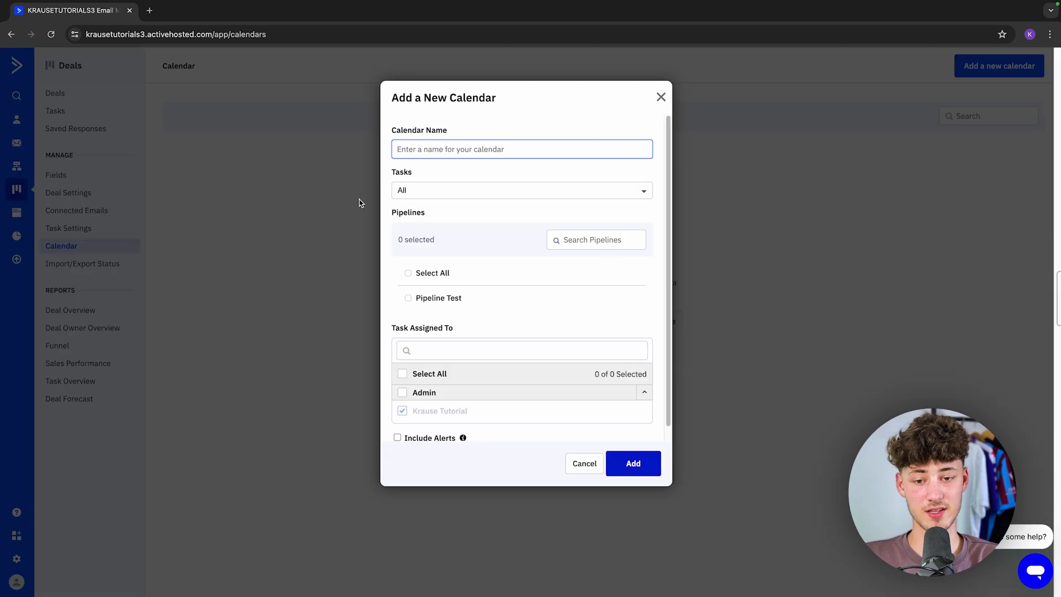
{"action": "scroll", "coordinate": [551, 305], "scroll_direction": "down", "scroll_amount": 1}
{"action": "left_click", "coordinate": [408, 284]}
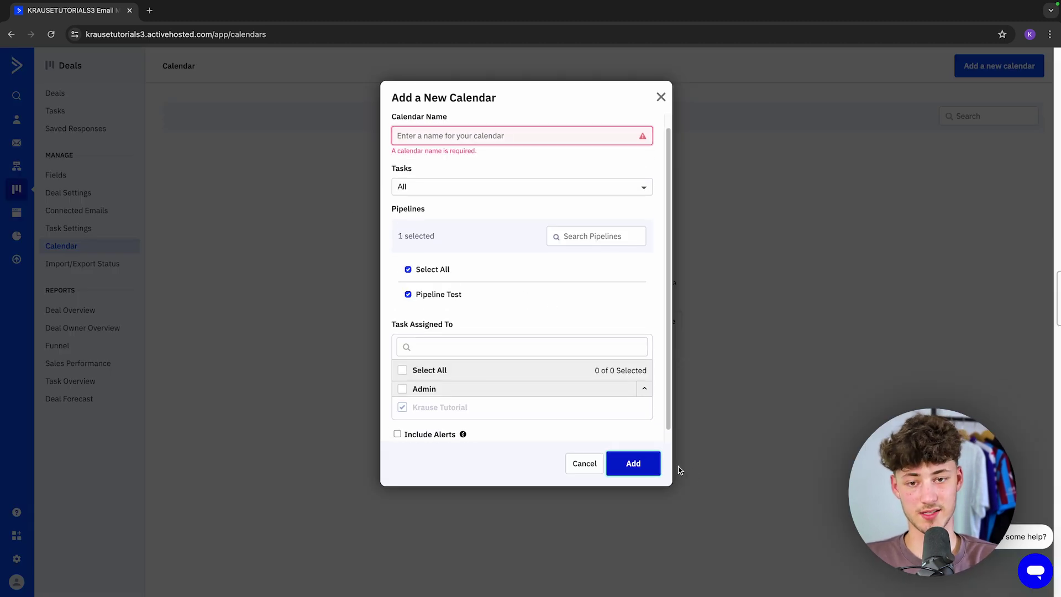
{"action": "type", "text": "Calendar"}
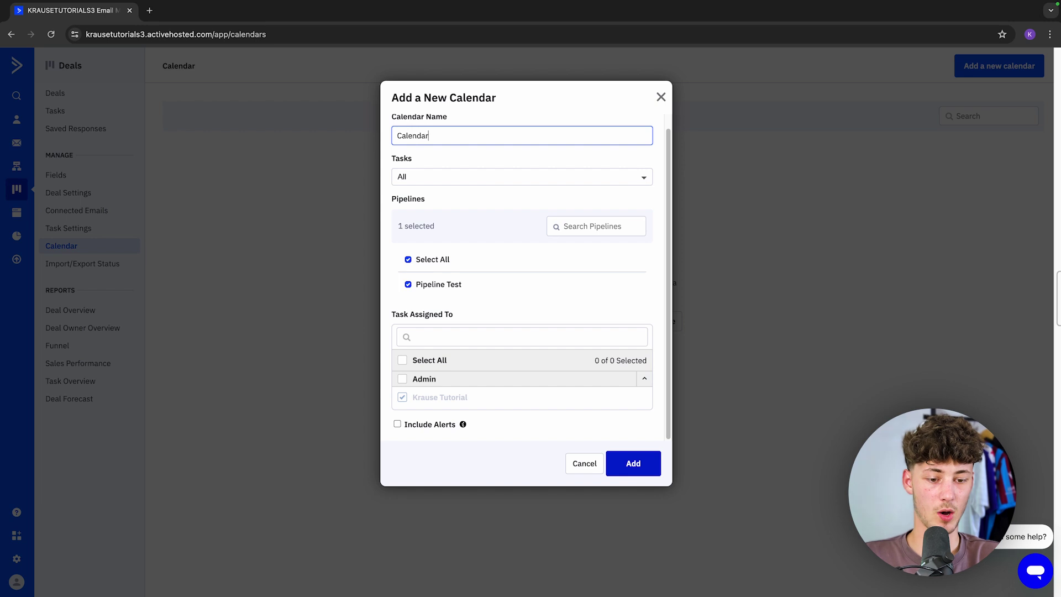
{"action": "left_click", "coordinate": [635, 463]}
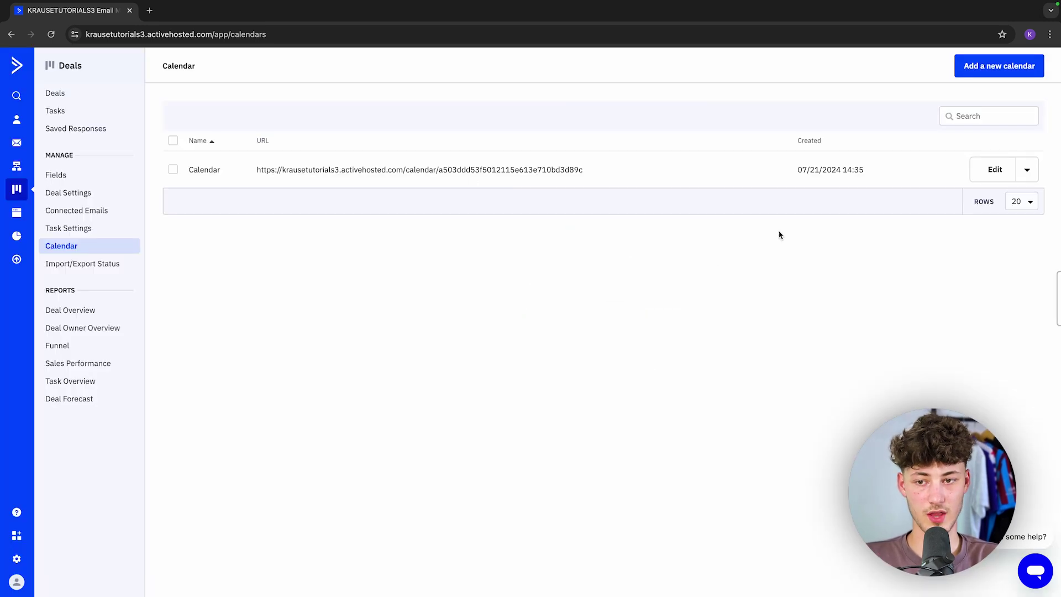
{"action": "triple_click", "coordinate": [451, 172]}
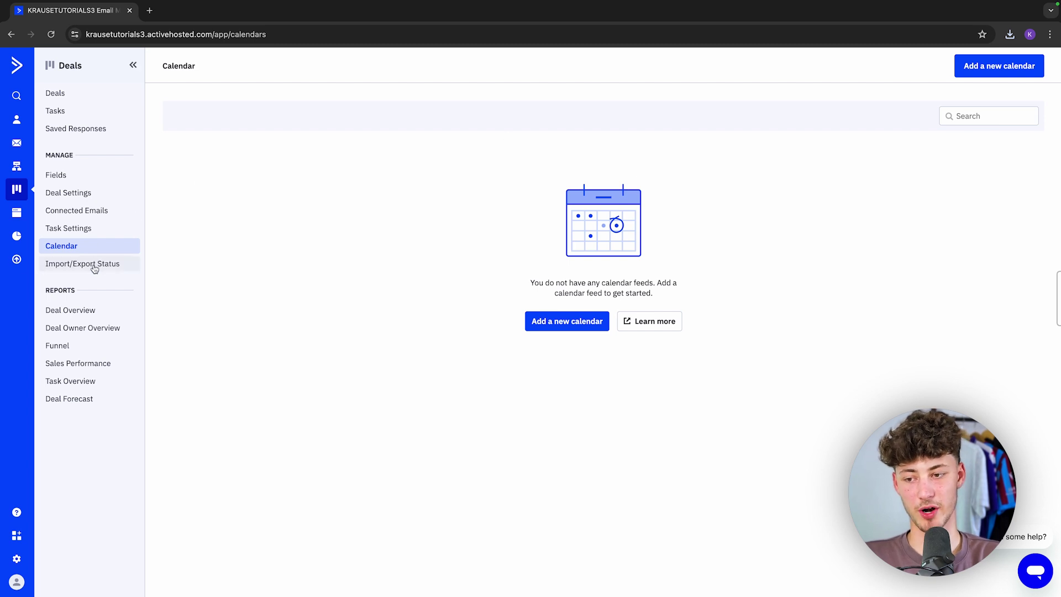
Examine the Deal Overview report for deals created, won and lost, and open the Deal Owner Overview report.
{"action": "left_click", "coordinate": [94, 265]}
{"action": "left_click", "coordinate": [95, 313]}
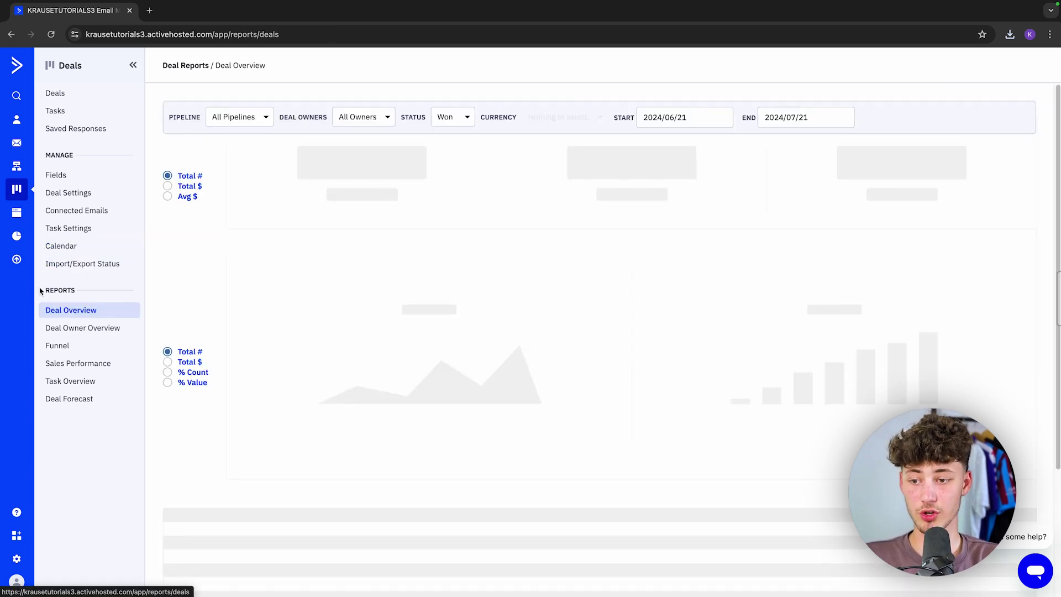
{"action": "left_click_drag", "start_coordinate": [49, 290], "coordinate": [70, 289]}
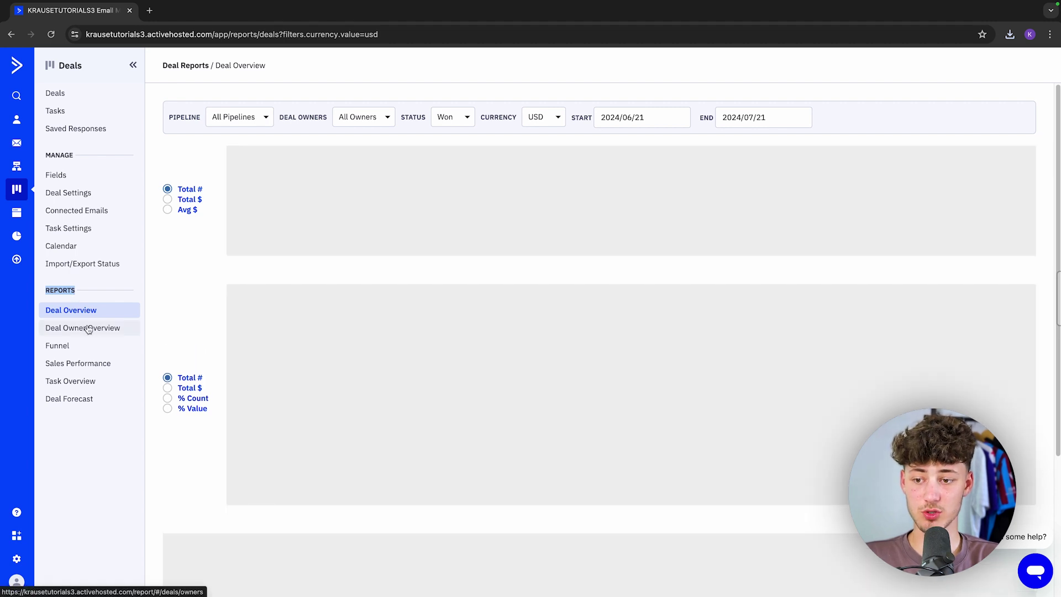
{"action": "left_click", "coordinate": [147, 303]}
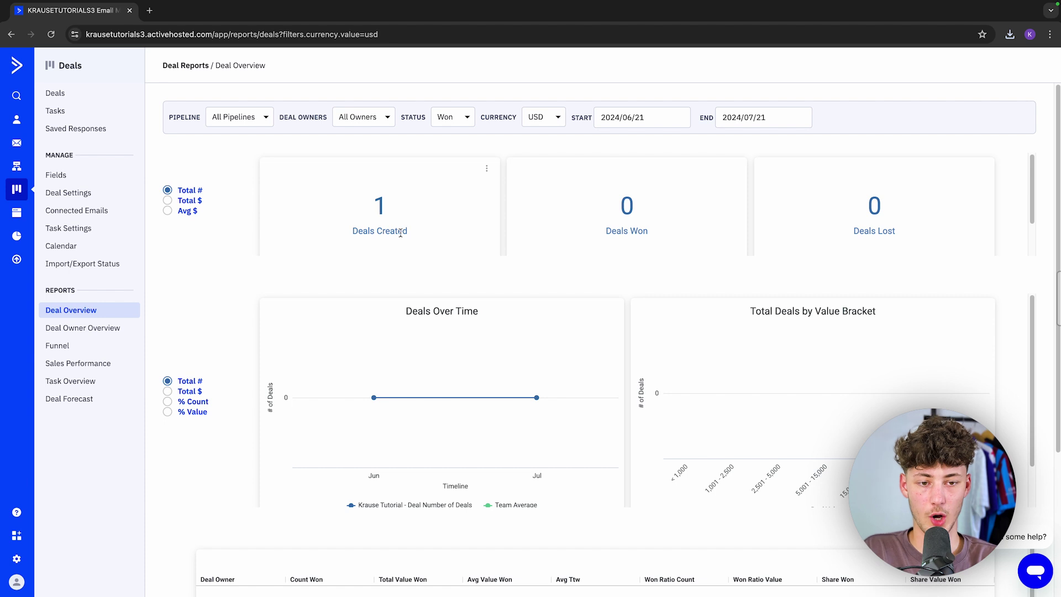
{"action": "scroll", "coordinate": [652, 217], "scroll_direction": "down", "scroll_amount": 1}
{"action": "scroll", "coordinate": [600, 179], "scroll_direction": "up", "scroll_amount": 1}
{"action": "double_click", "coordinate": [627, 208]}
{"action": "scroll", "coordinate": [684, 239], "scroll_direction": "down", "scroll_amount": 1}
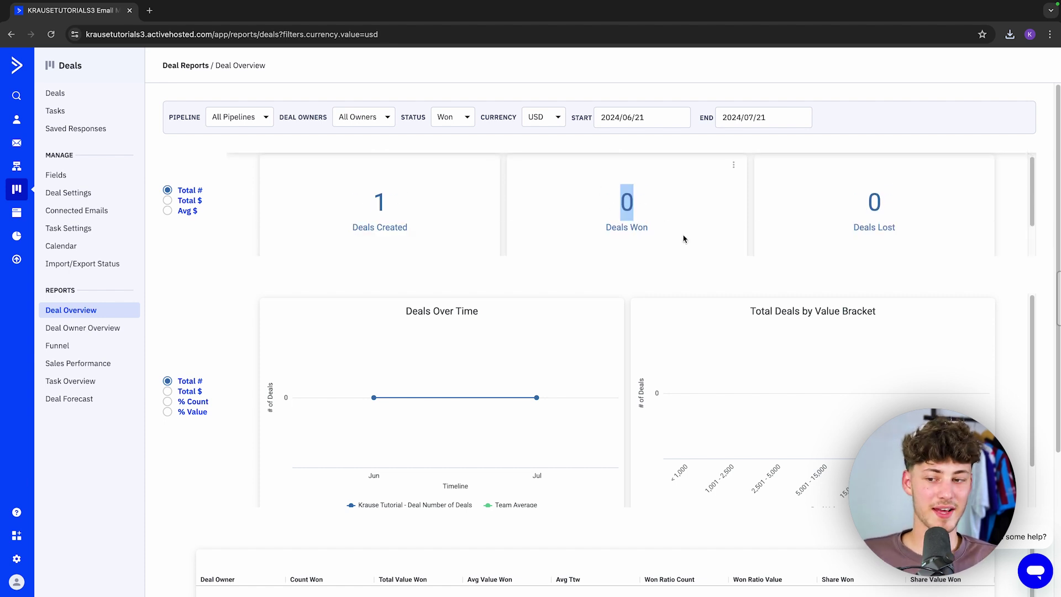
{"action": "left_click", "coordinate": [86, 328]}
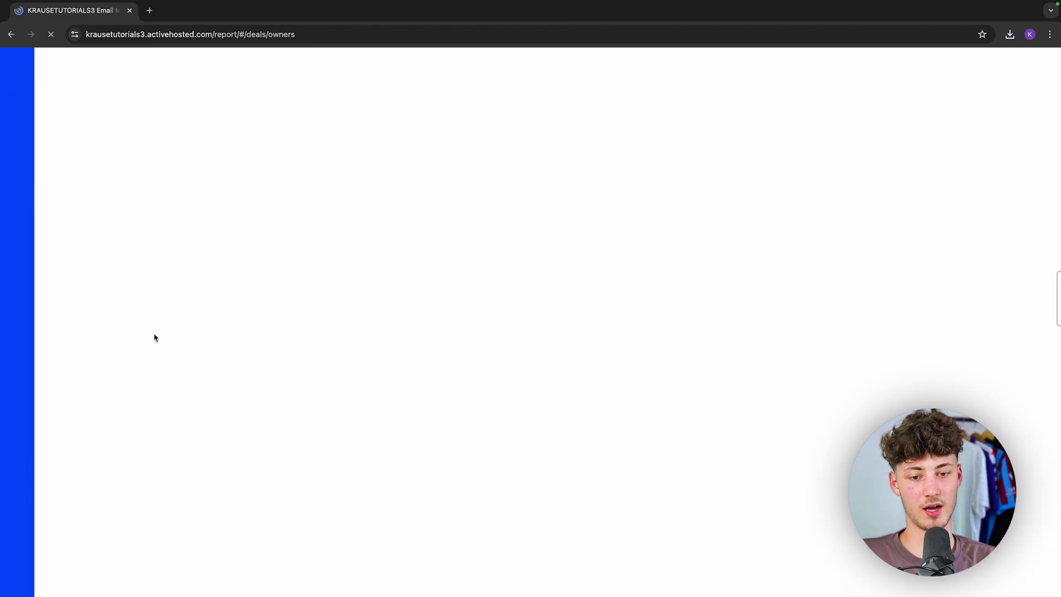
Browse the automation recipes and create a new automation with the Start from Scratch recipe.
{"action": "left_click", "coordinate": [22, 167]}
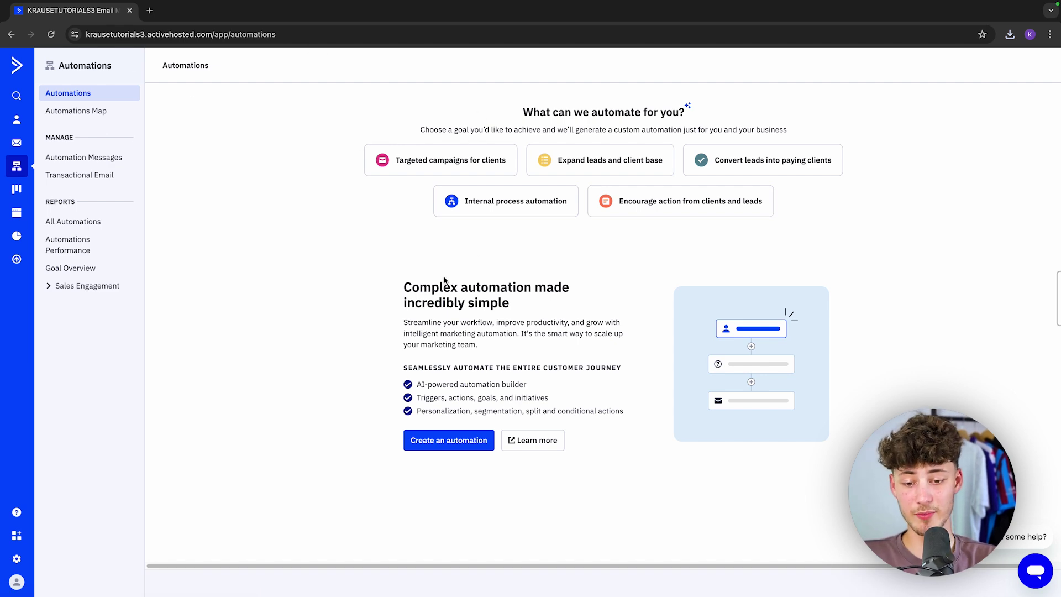
{"action": "left_click", "coordinate": [438, 449]}
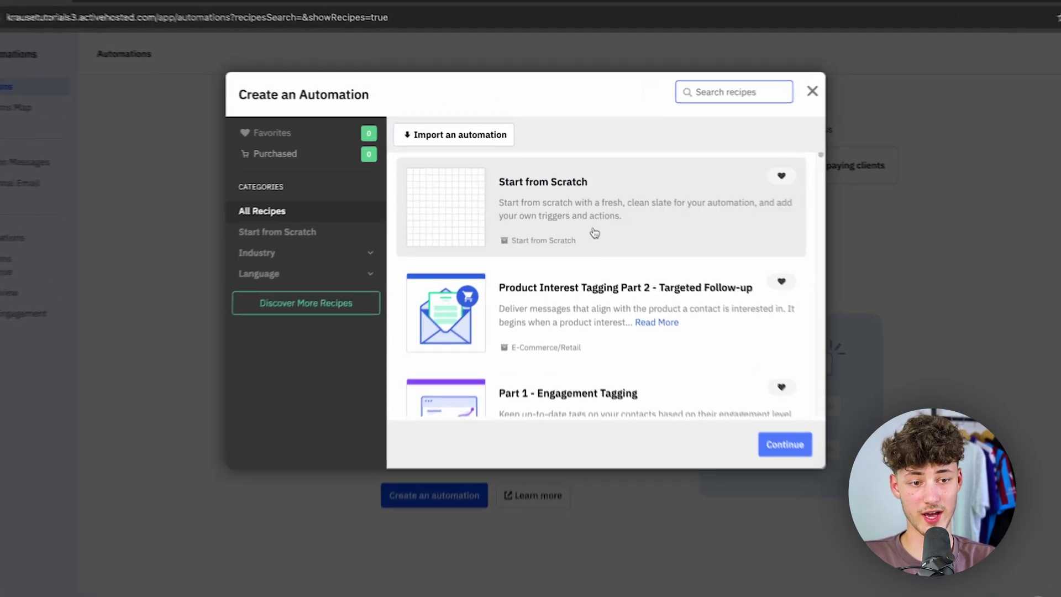
{"action": "scroll", "coordinate": [686, 332], "scroll_direction": "down", "scroll_amount": 5}
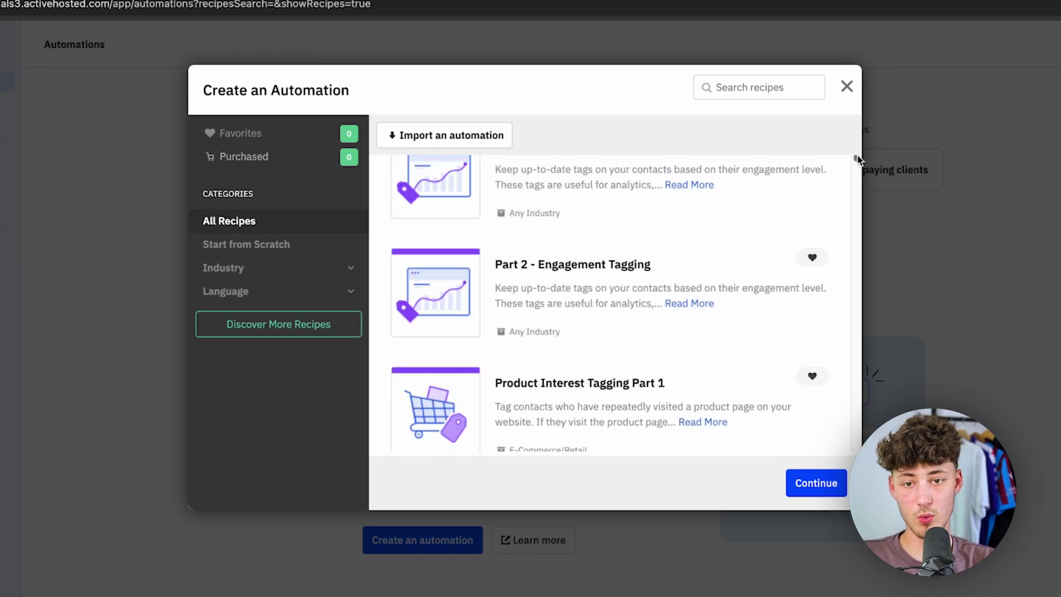
{"action": "scroll", "coordinate": [858, 166], "scroll_direction": "down", "scroll_amount": 15}
{"action": "left_click_drag", "start_coordinate": [858, 179], "coordinate": [860, 147]}
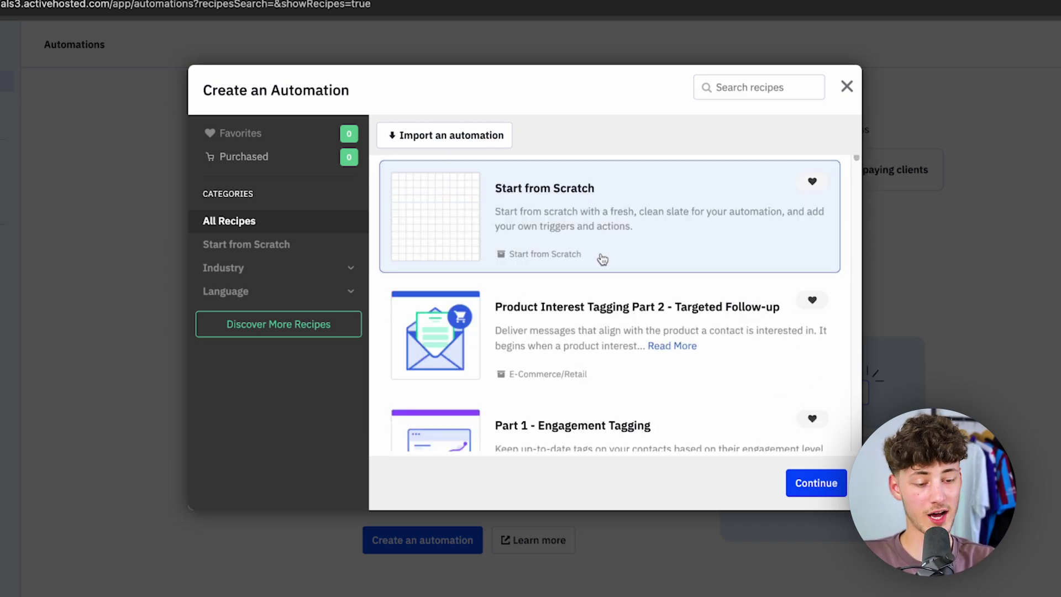
{"action": "left_click", "coordinate": [803, 503]}
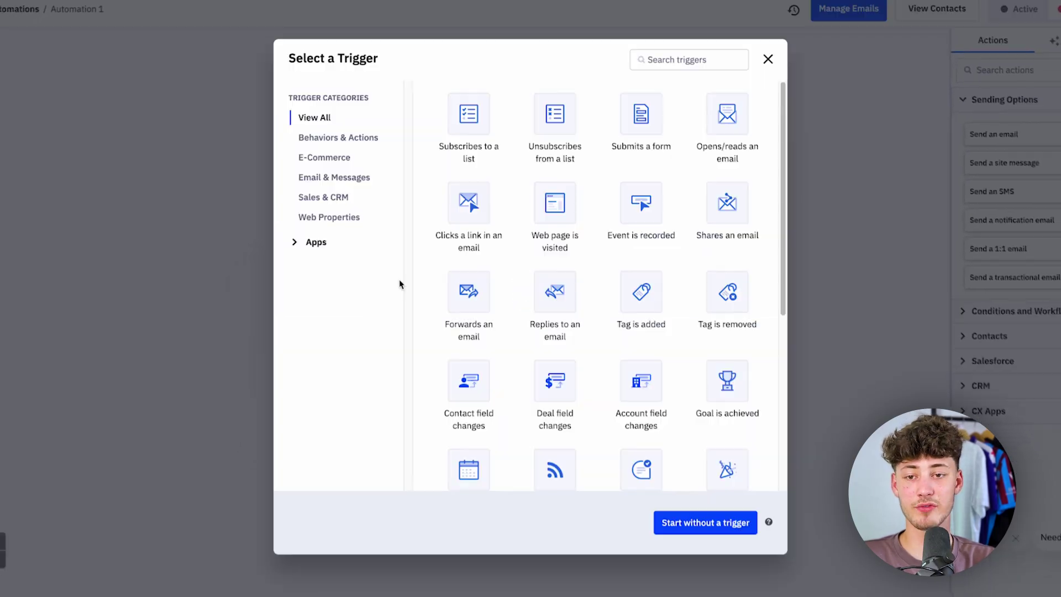
Add the Sales & CRM trigger Enters a pipeline to the automation, for any pipeline and running once.
{"action": "left_click_drag", "start_coordinate": [285, 56], "coordinate": [417, 56]}
{"action": "left_click", "coordinate": [417, 56]}
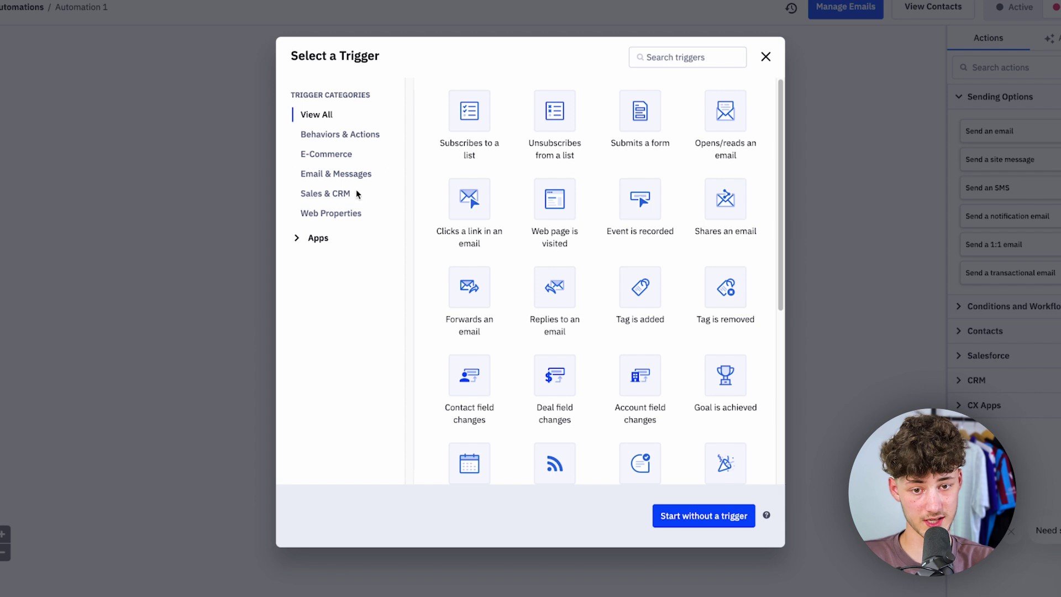
{"action": "left_click", "coordinate": [324, 194]}
{"action": "scroll", "coordinate": [590, 230], "scroll_direction": "down", "scroll_amount": 1}
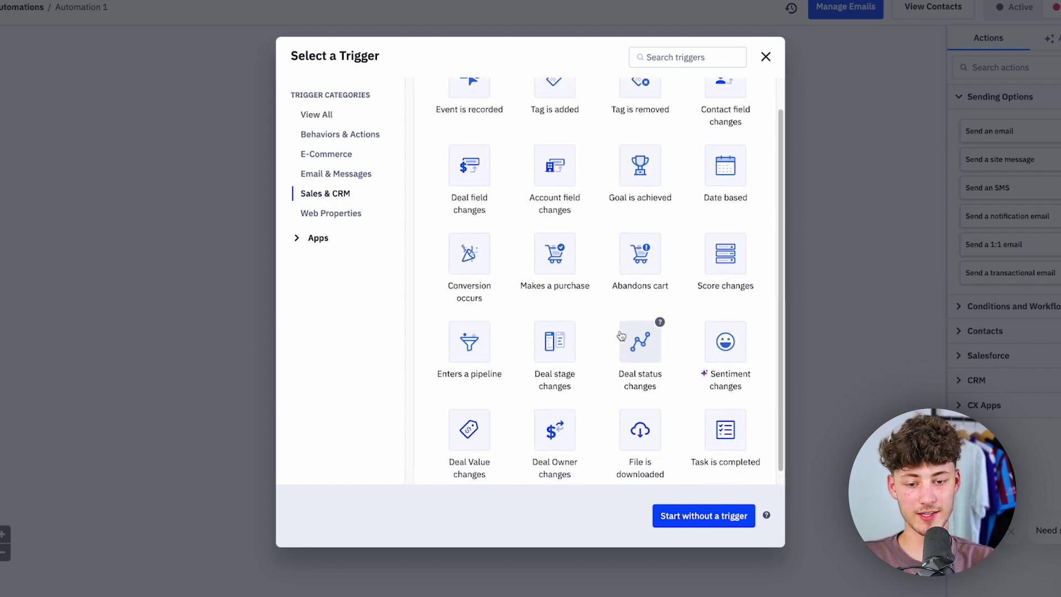
{"action": "left_click", "coordinate": [471, 339]}
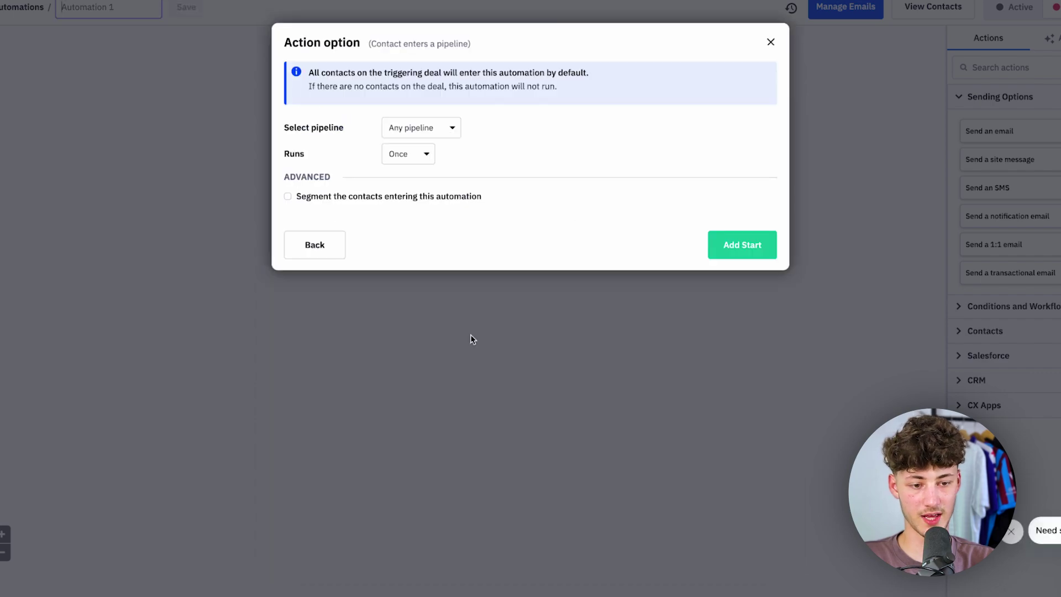
{"action": "left_click", "coordinate": [753, 256]}
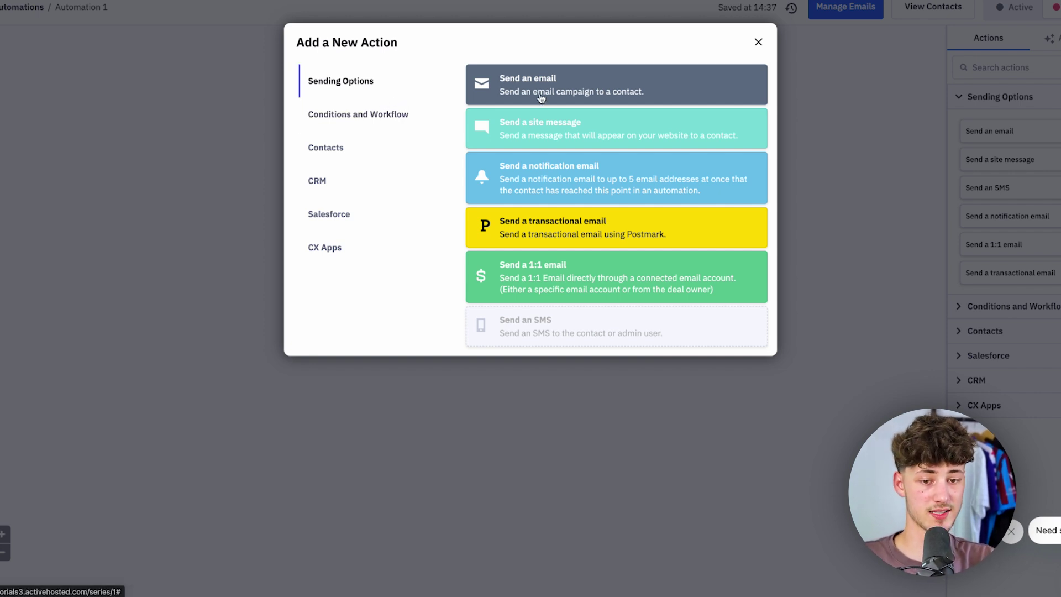
Examine the available automation actions for Conditions and Workflow, Contacts and CRM, reading through the full list of CRM deal and account actions.
{"action": "left_click", "coordinate": [368, 126]}
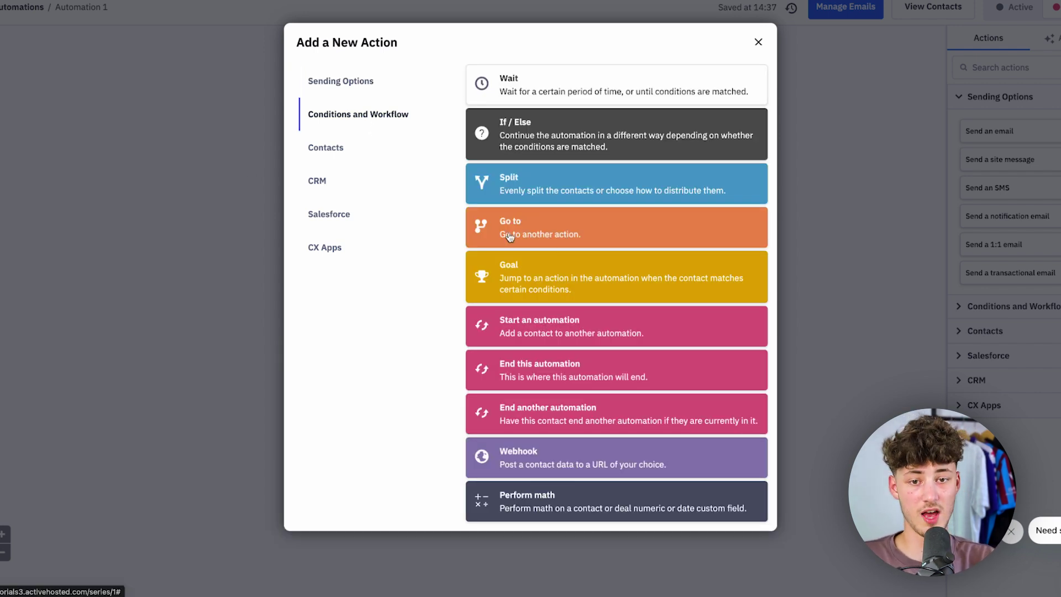
{"action": "left_click", "coordinate": [376, 153]}
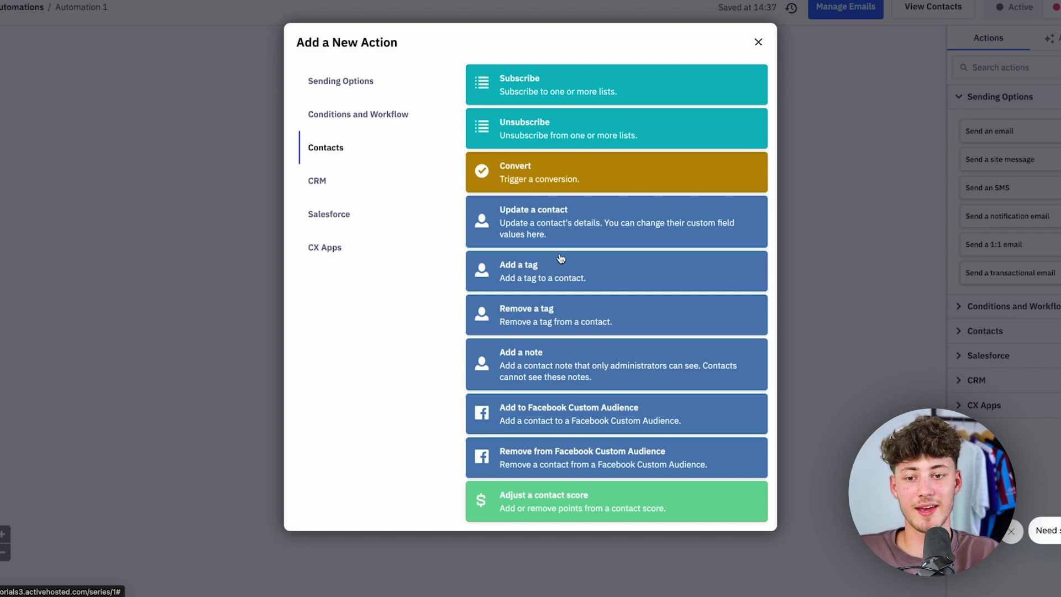
{"action": "left_click", "coordinate": [398, 178]}
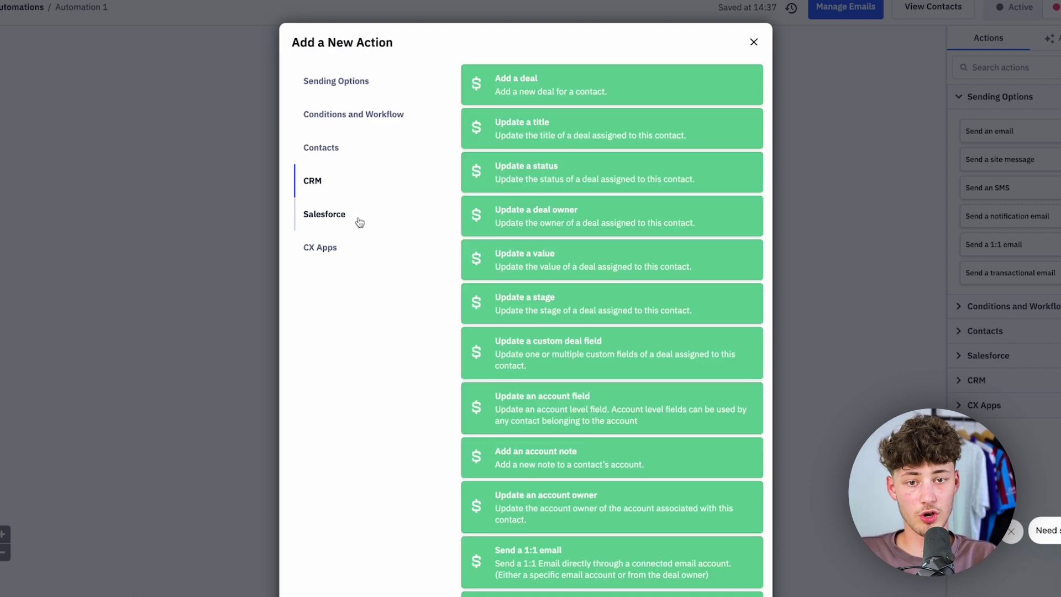
{"action": "scroll", "coordinate": [590, 288], "scroll_direction": "down", "scroll_amount": 4}
{"action": "scroll", "coordinate": [590, 250], "scroll_direction": "up", "scroll_amount": 4}
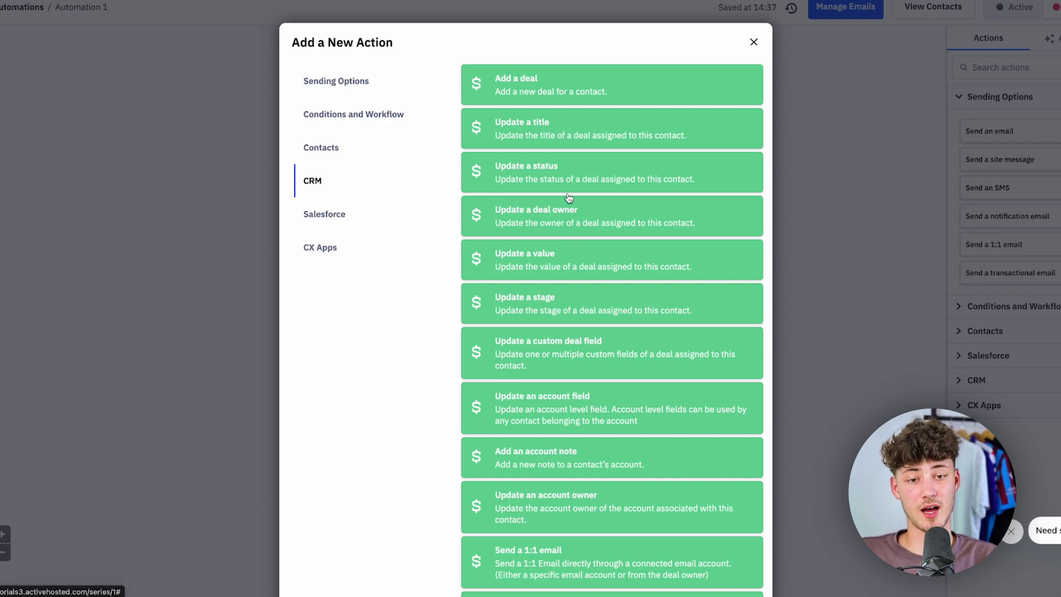
{"action": "scroll", "coordinate": [588, 191], "scroll_direction": "down", "scroll_amount": 1}
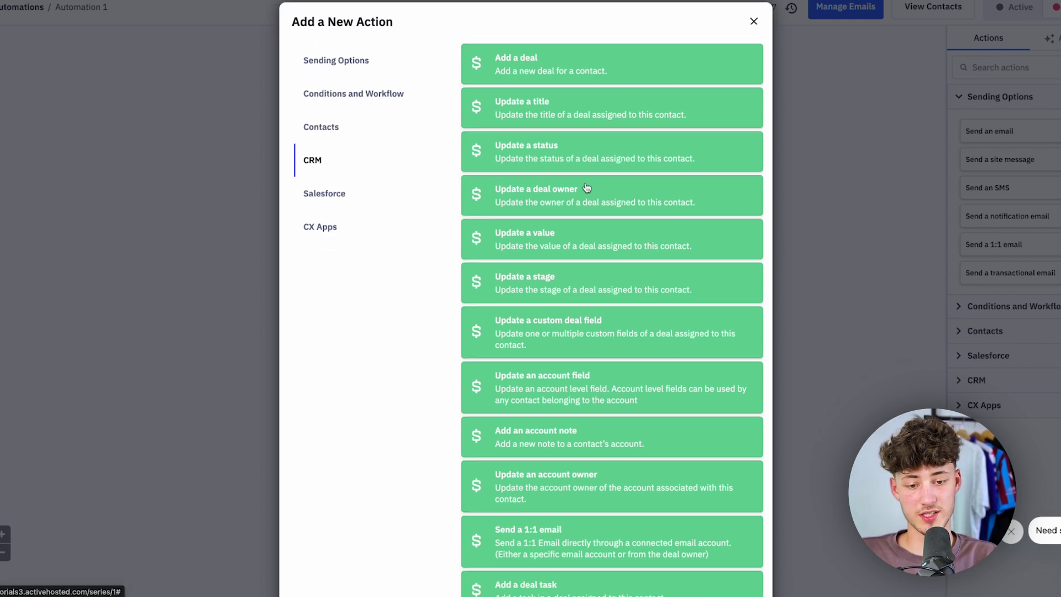
{"action": "scroll", "coordinate": [587, 188], "scroll_direction": "down", "scroll_amount": 4}
{"action": "scroll", "coordinate": [579, 299], "scroll_direction": "up", "scroll_amount": 2}
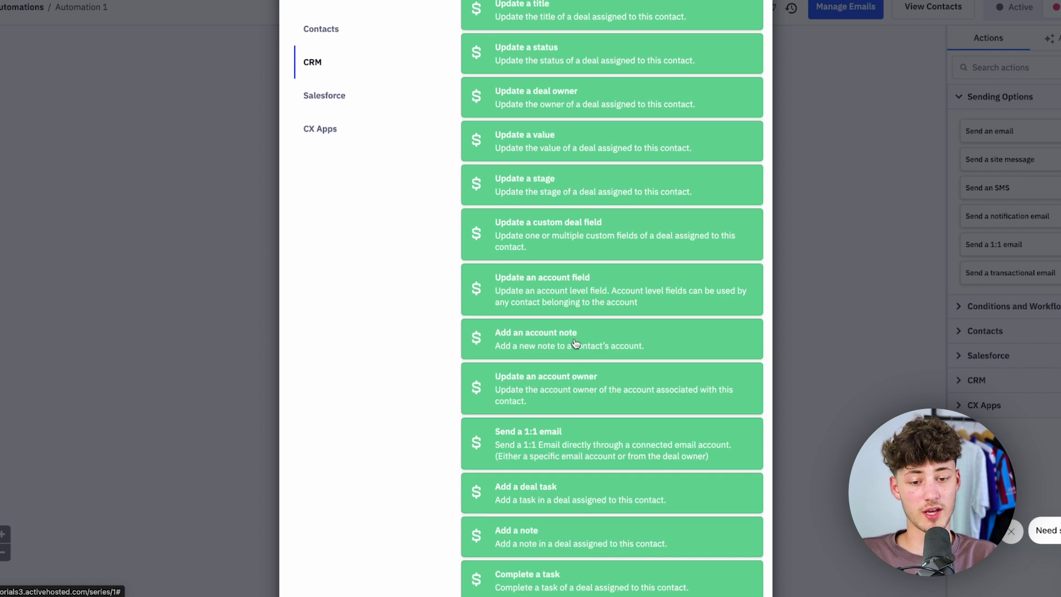
{"action": "scroll", "coordinate": [586, 332], "scroll_direction": "down", "scroll_amount": 2}
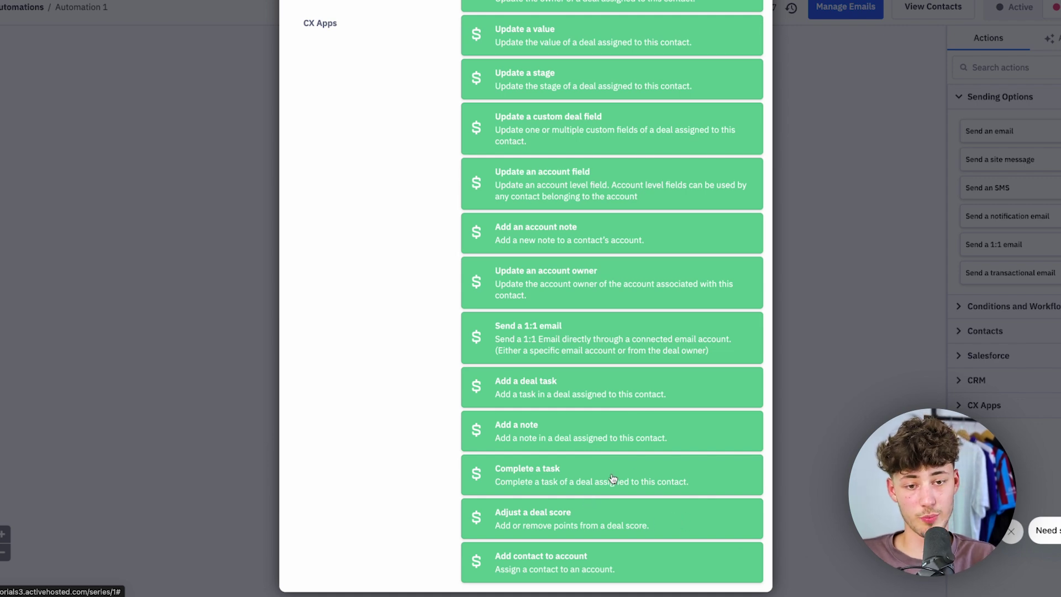
{"action": "scroll", "coordinate": [556, 475], "scroll_direction": "up", "scroll_amount": 4}
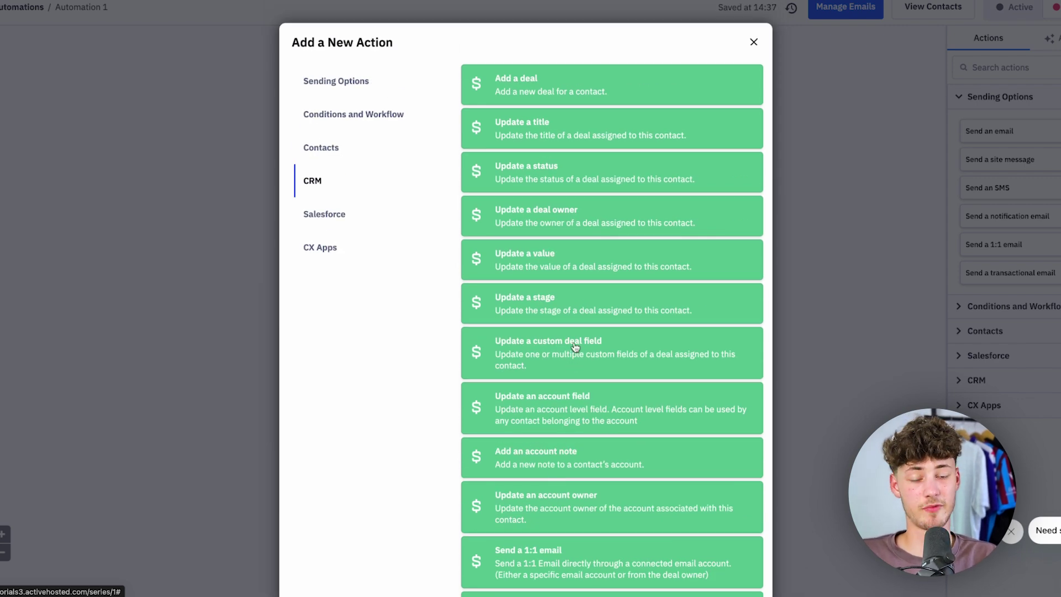